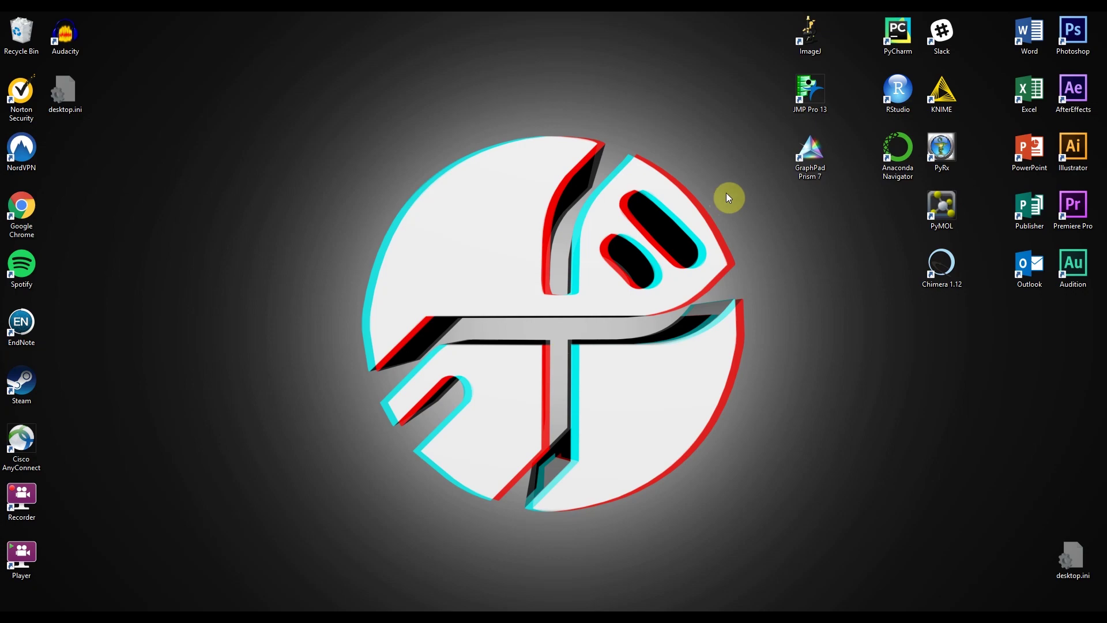
Launch Prism 7 and create an XY project from the 'Interpolate unknowns from a linear standard curve' tutorial data
double_click(810, 152)
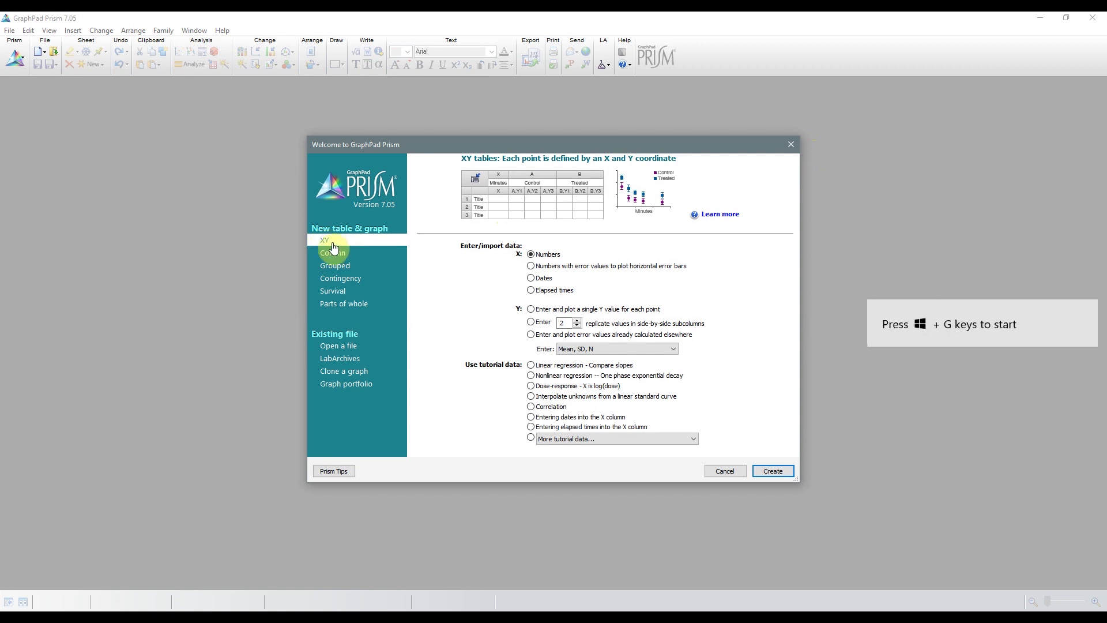
left_click(553, 397)
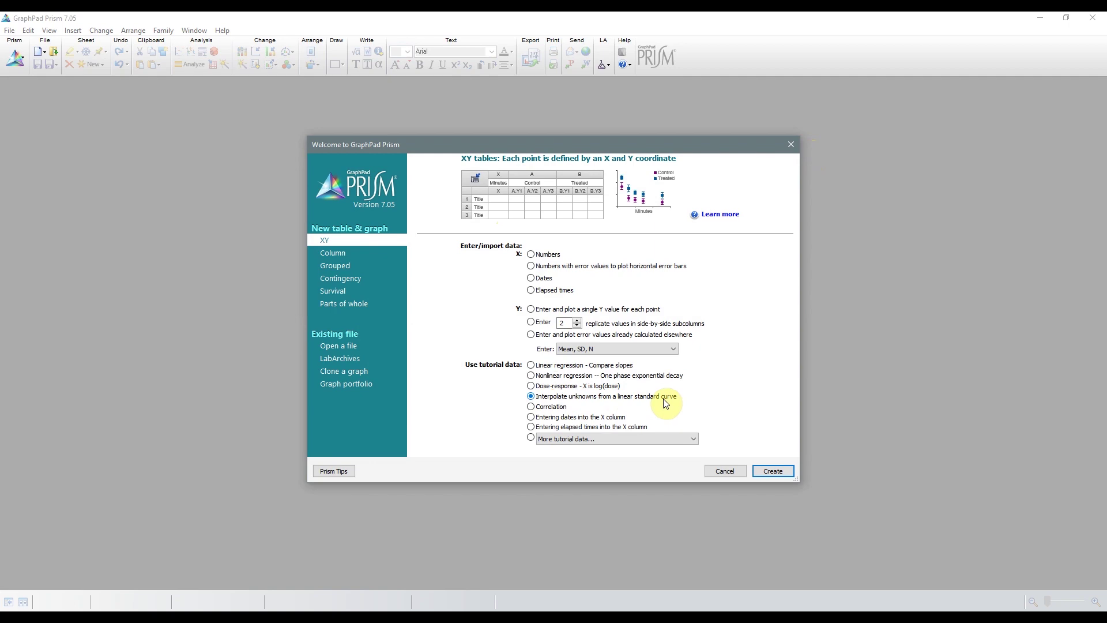
left_click(779, 475)
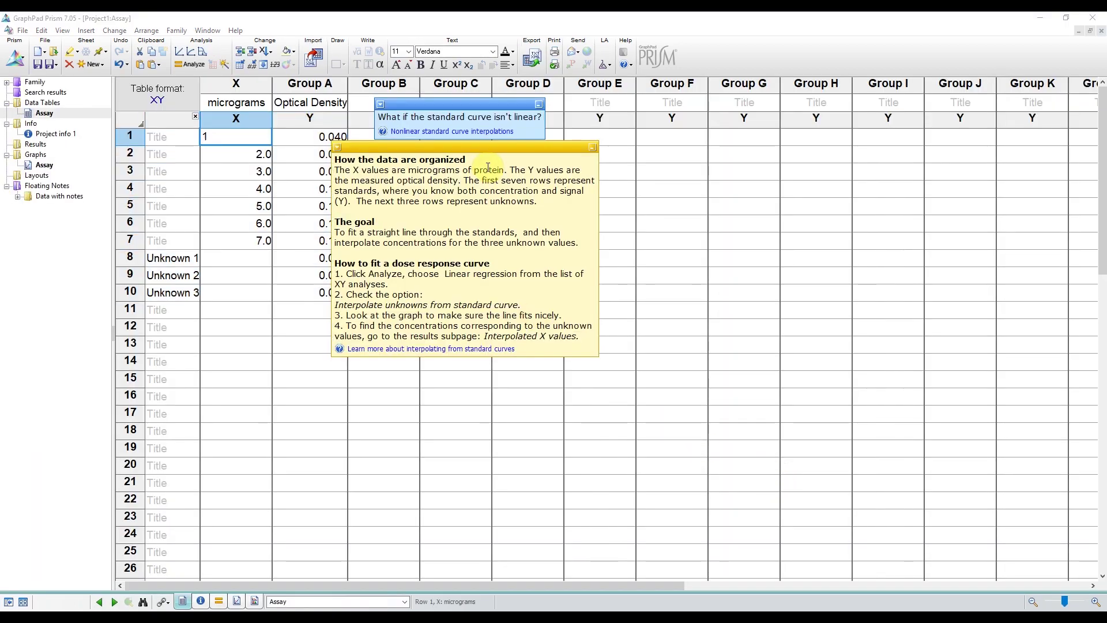
Move the help note aside and colour the X cells of standard rows 1–7 (1.0–7.0 µg) yellow
left_click_drag(479, 147, 521, 151)
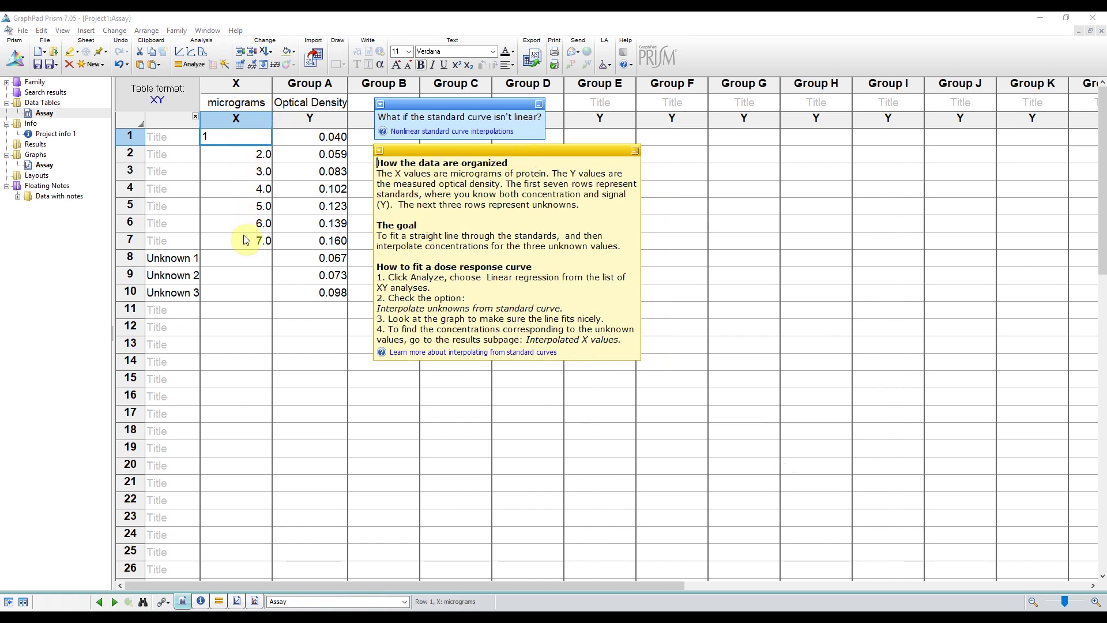
left_click(220, 188)
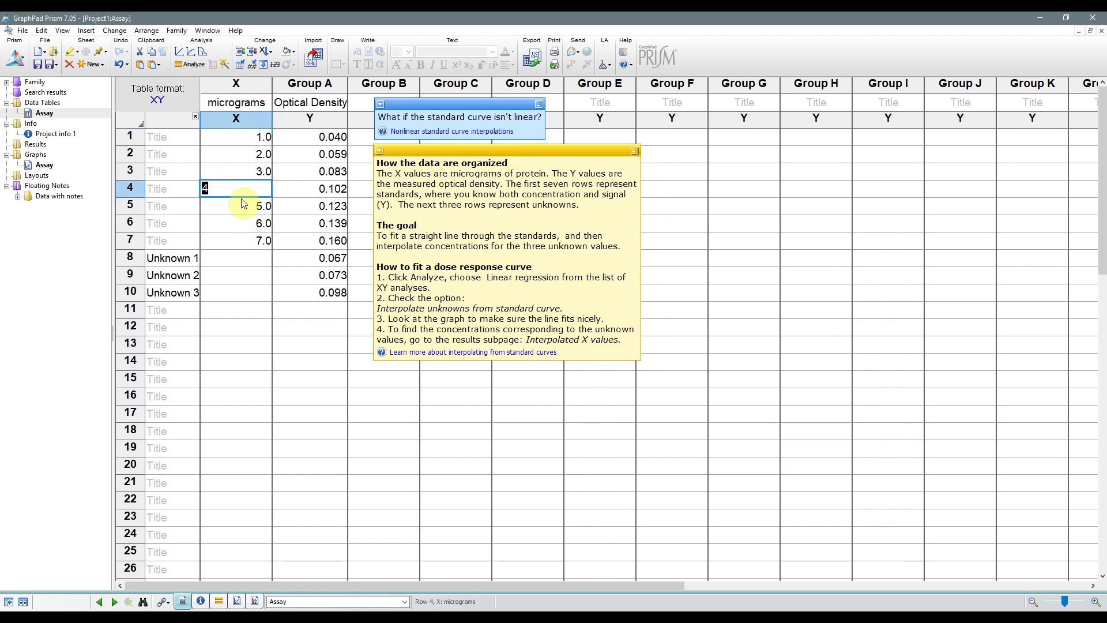
left_click(257, 257)
left_click_drag(244, 137, 261, 293)
left_click(290, 55)
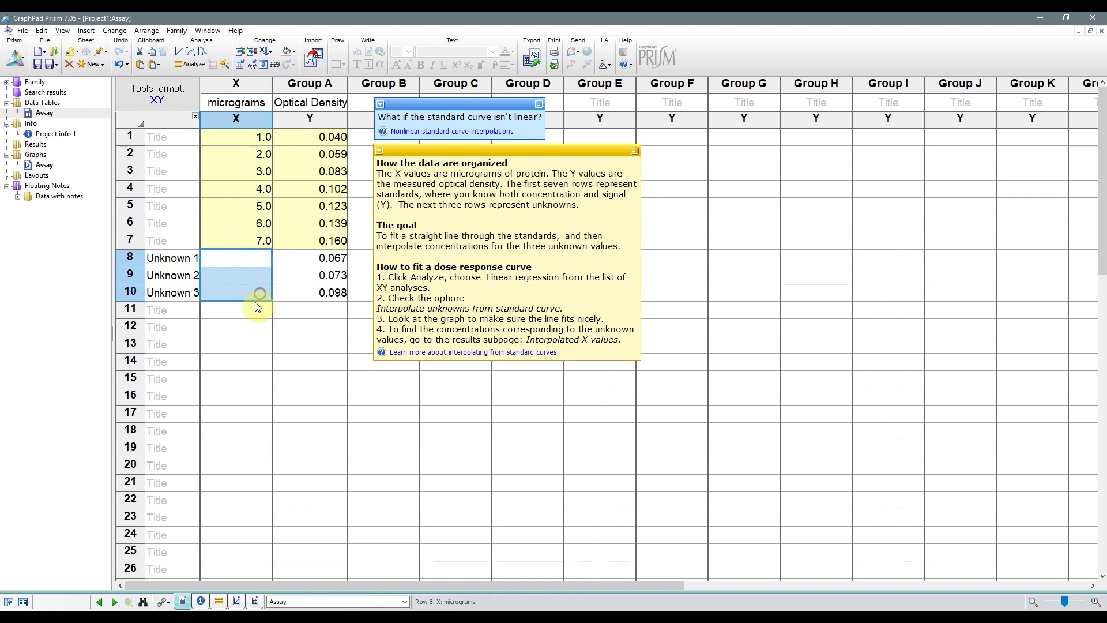
key("Down")
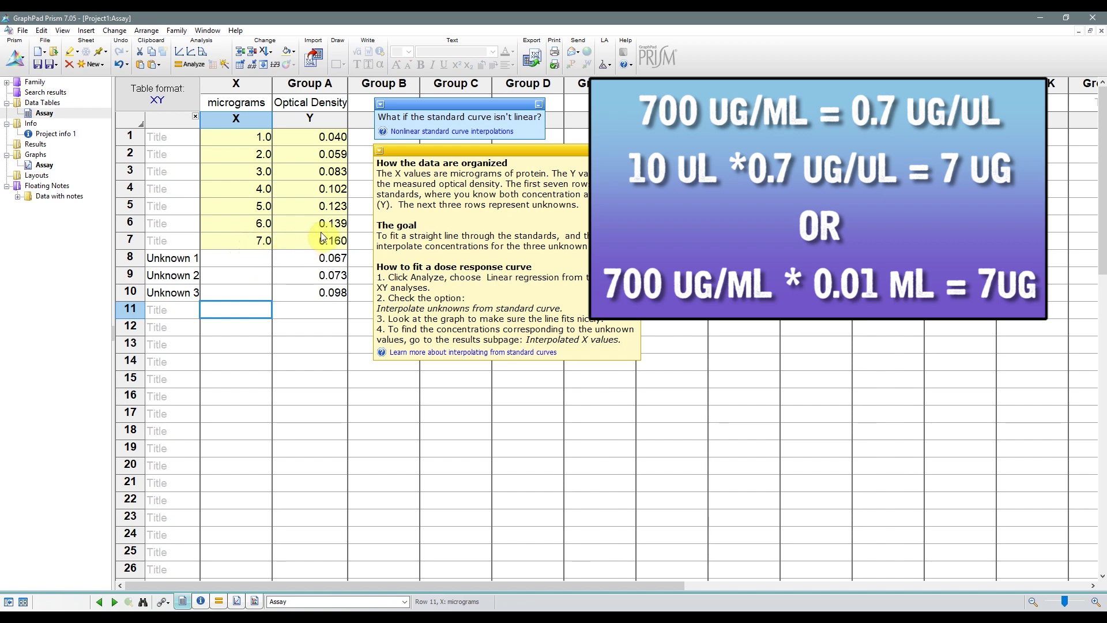
left_click_drag(223, 136, 223, 239)
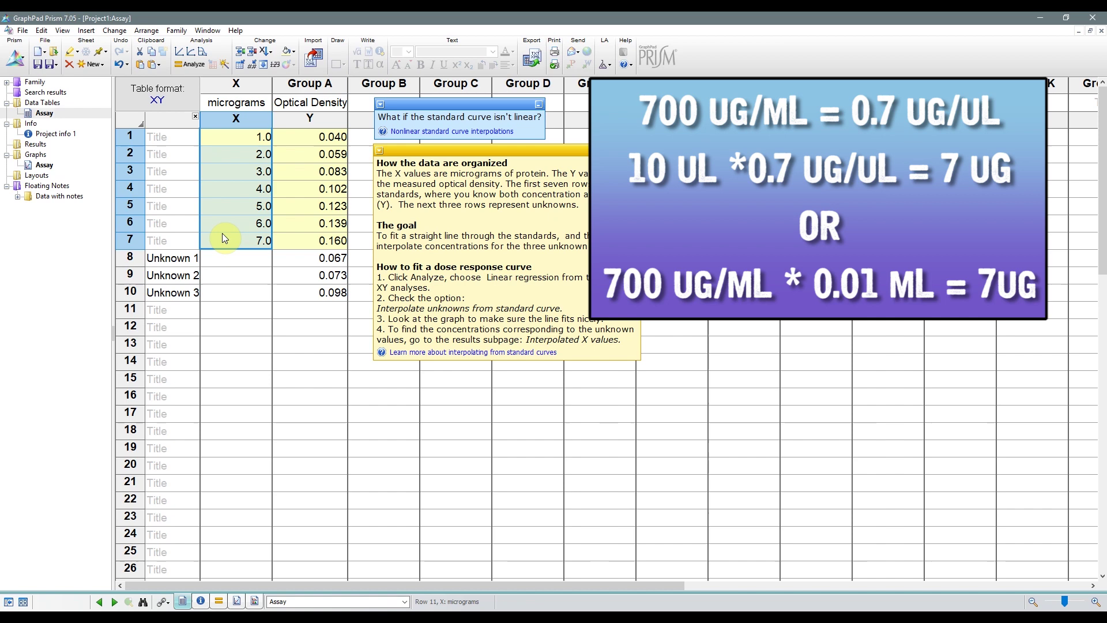
left_click(260, 264)
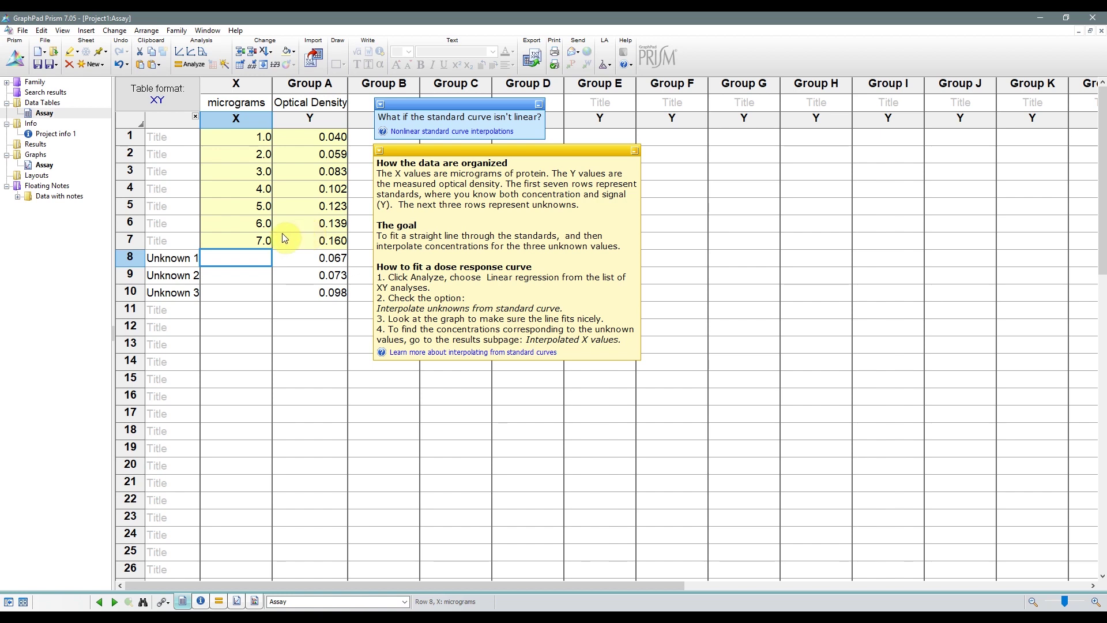
left_click(45, 165)
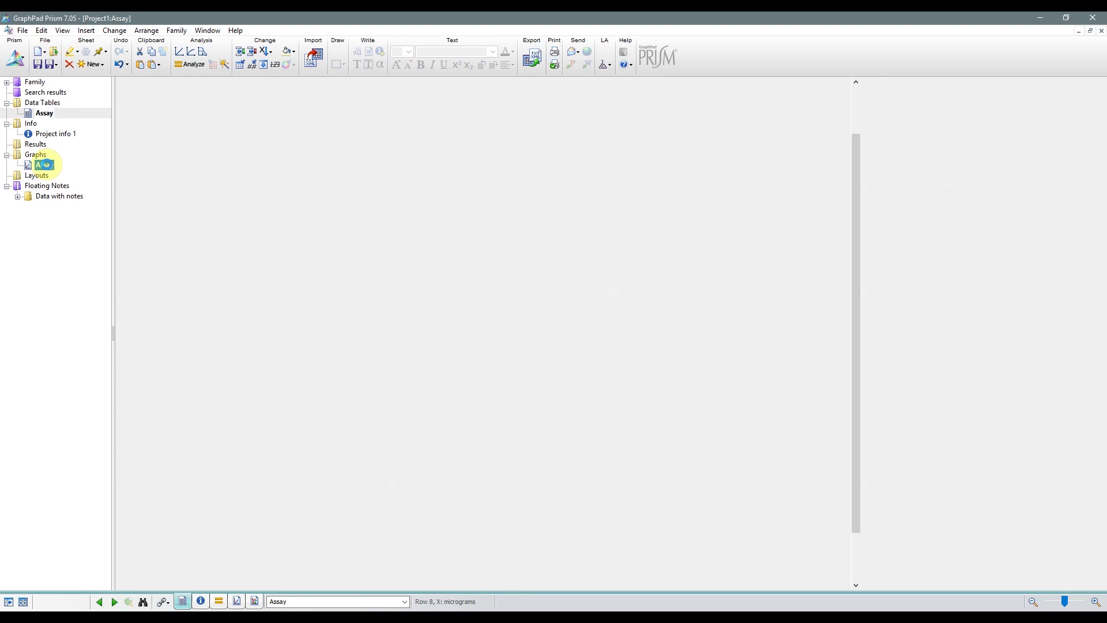
left_click(668, 468)
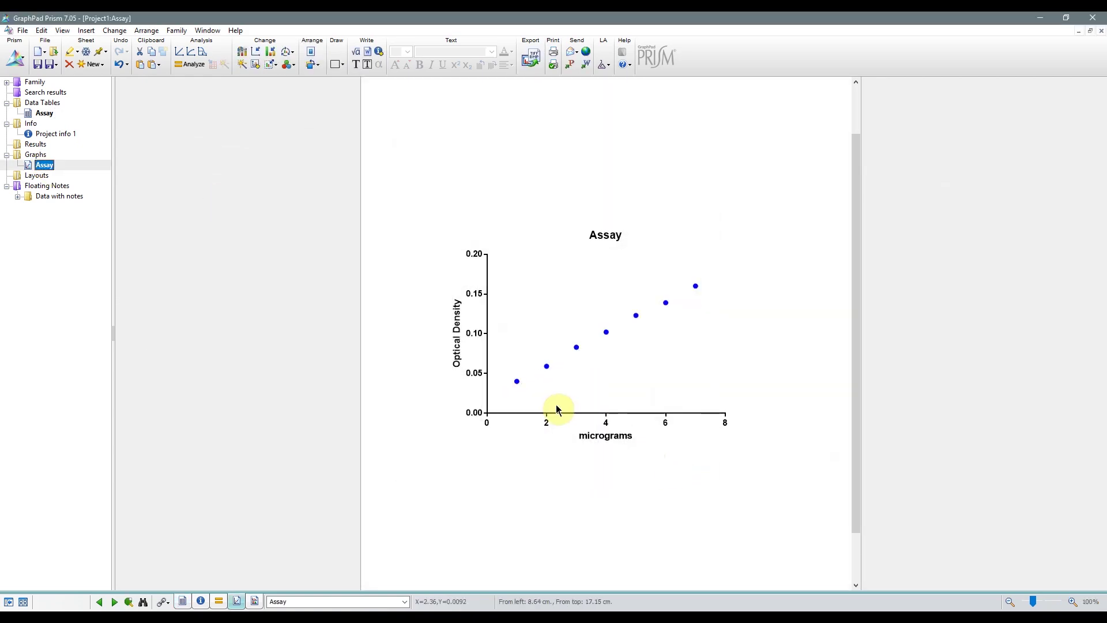
left_click(51, 116)
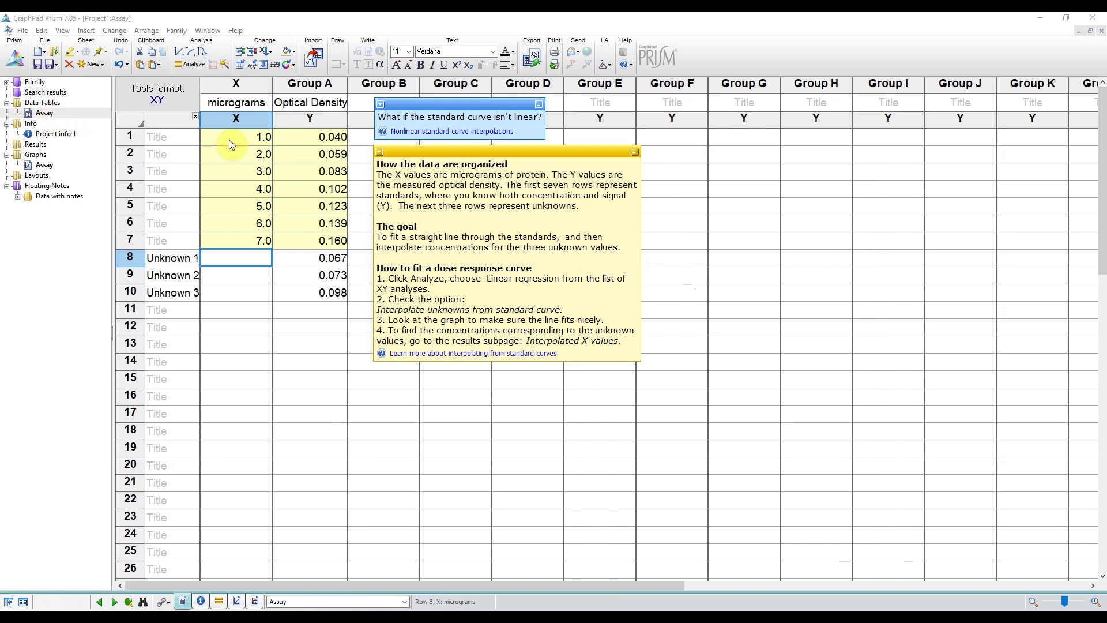
Interpolate the unknowns from a Line standard curve model, giving 2.307, 2.607 and 3.857 µg
left_click(190, 66)
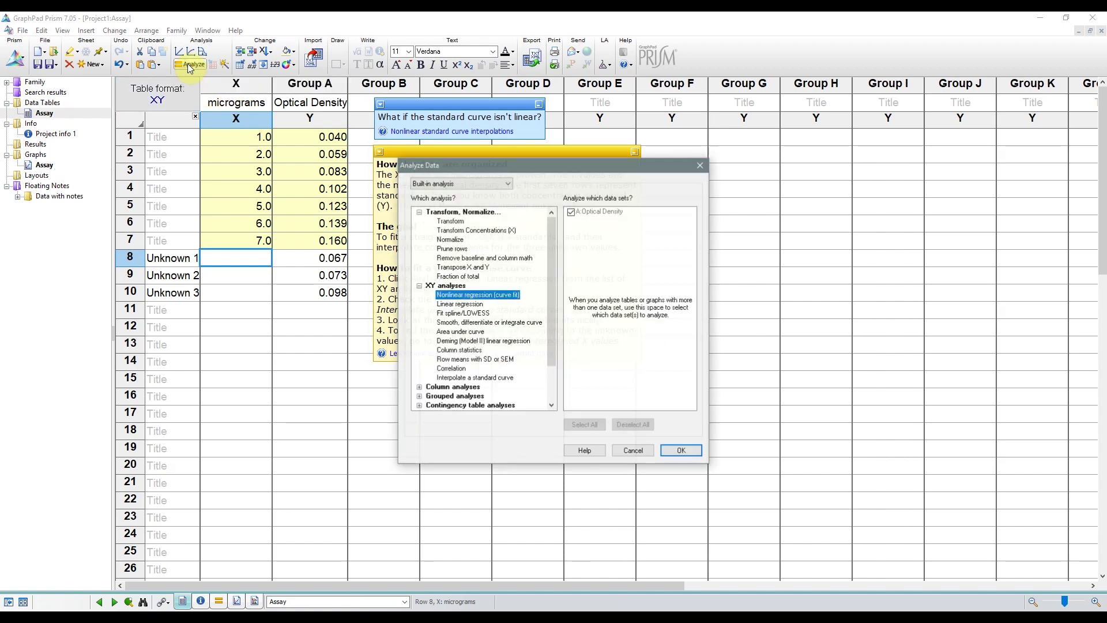
left_click(460, 378)
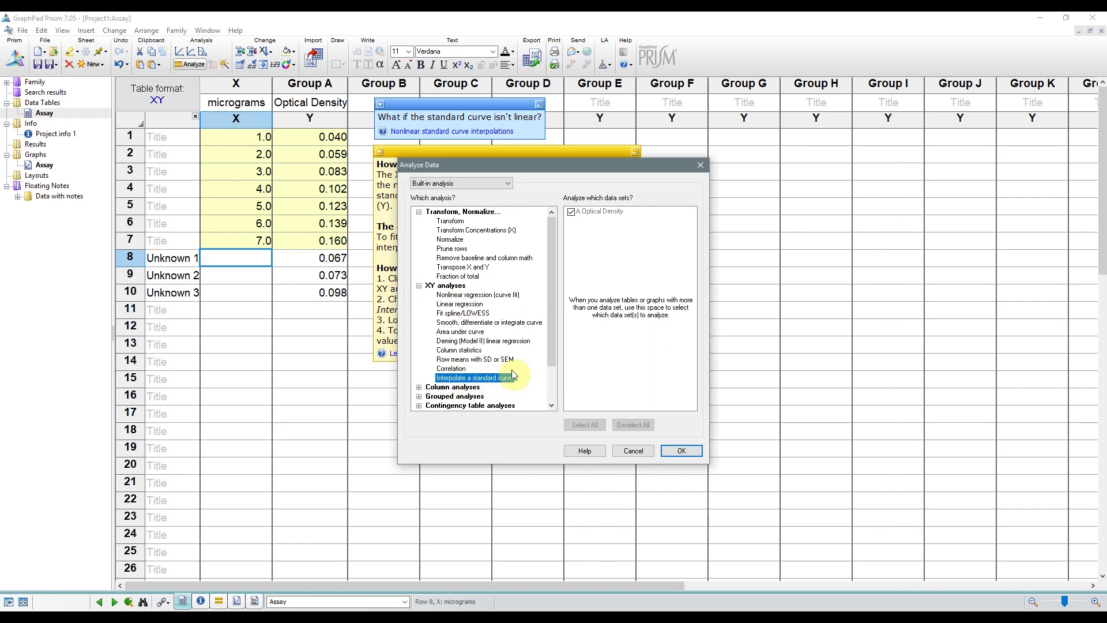
left_click(670, 450)
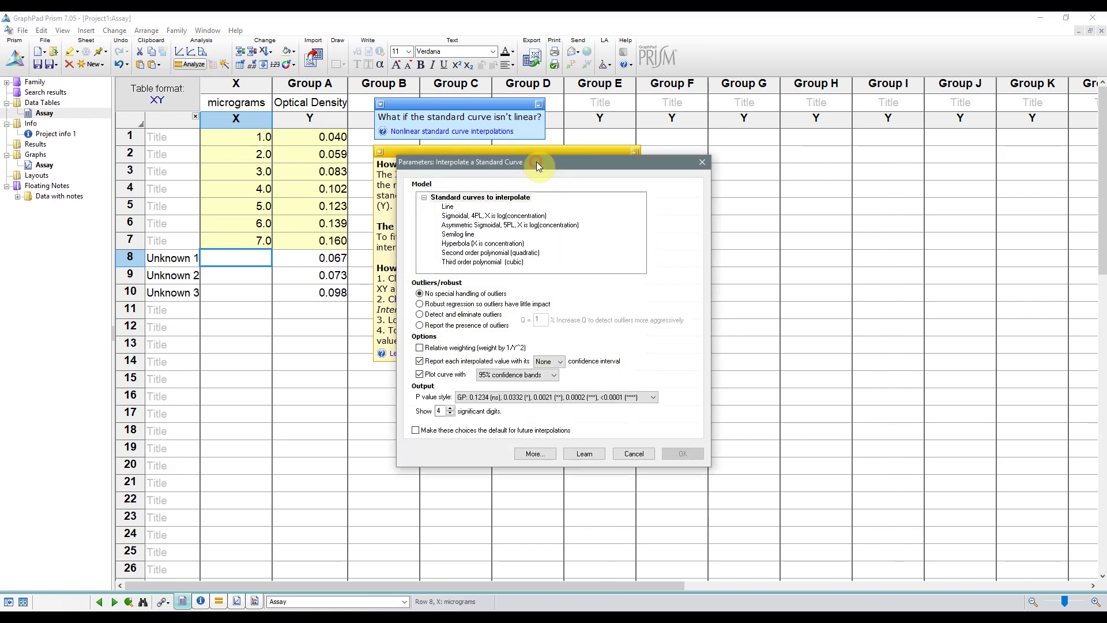
left_click_drag(536, 162, 697, 117)
left_click(602, 168)
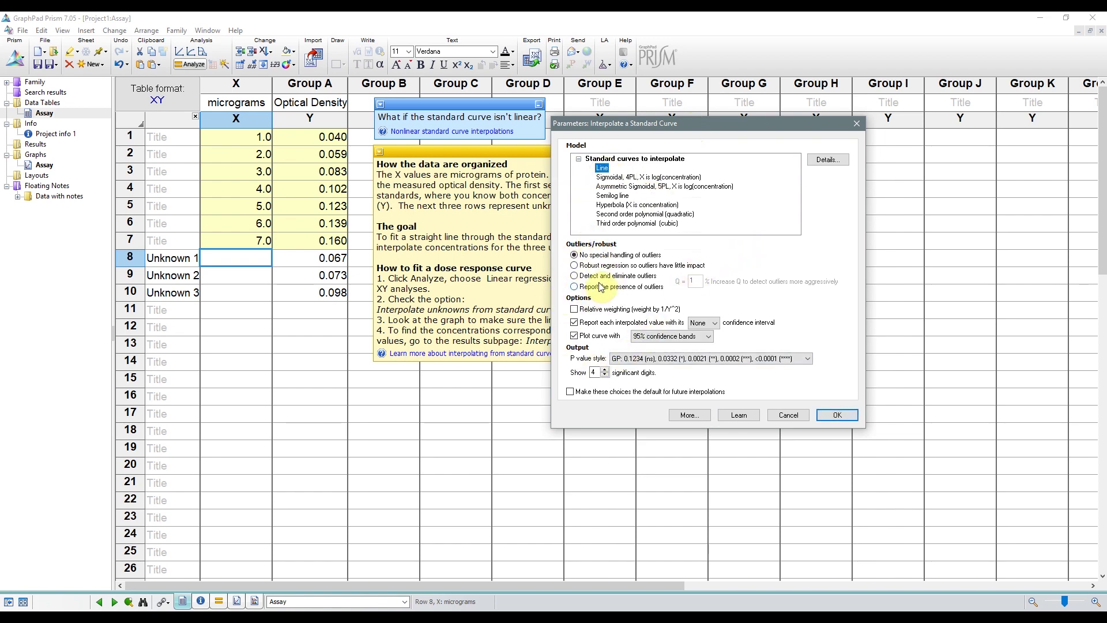
left_click(830, 414)
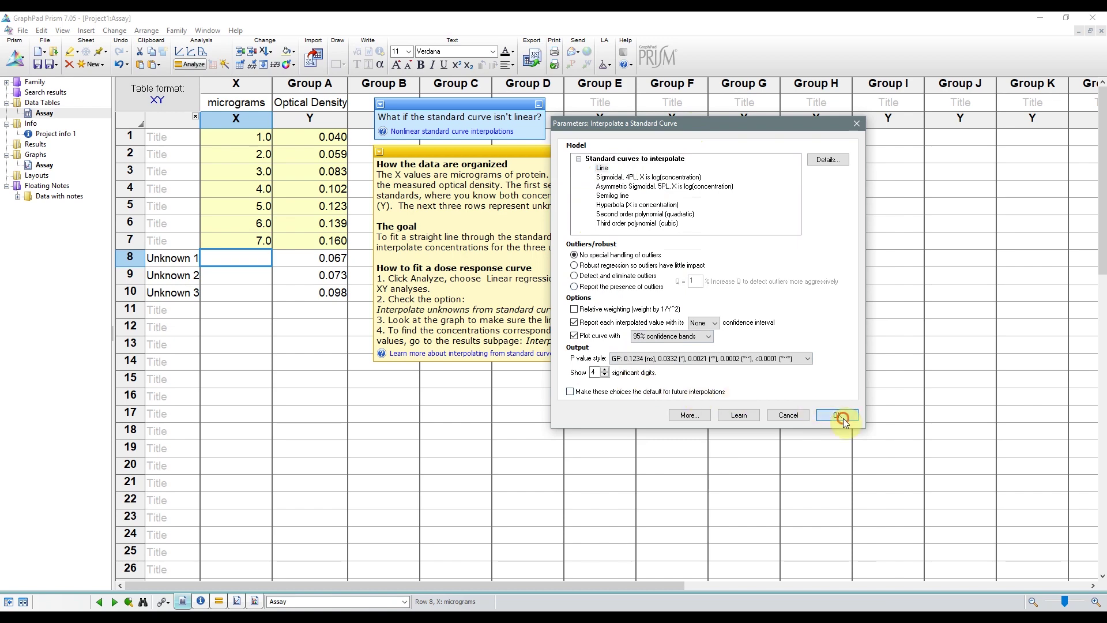
left_click(44, 113)
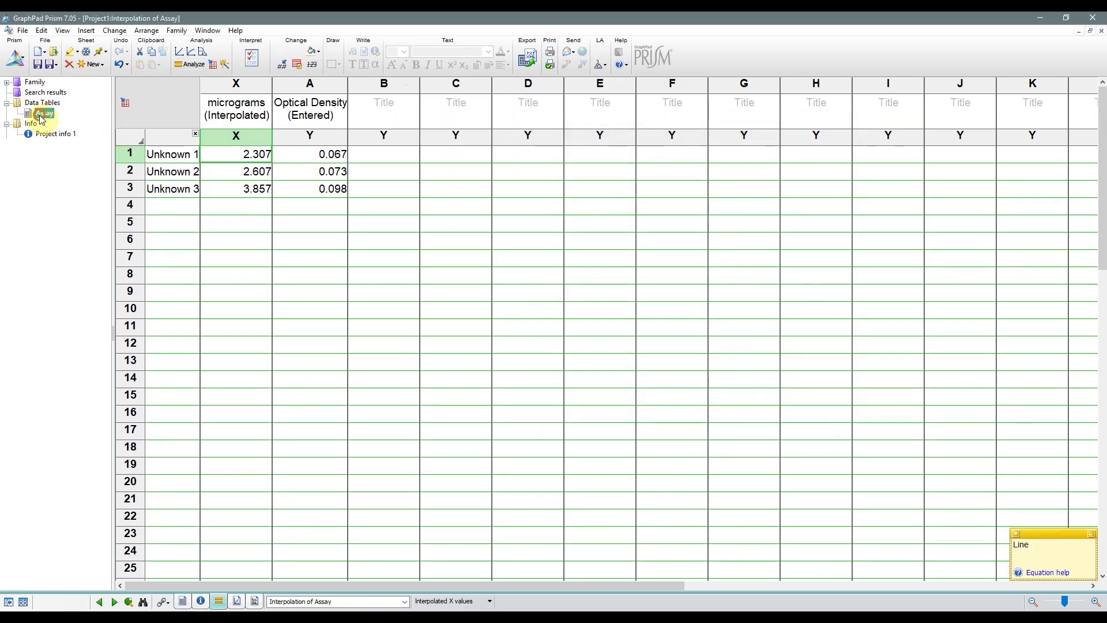
Run a linear regression on Assay with unknown interpolation and the linearity runs test enabled
left_click(192, 65)
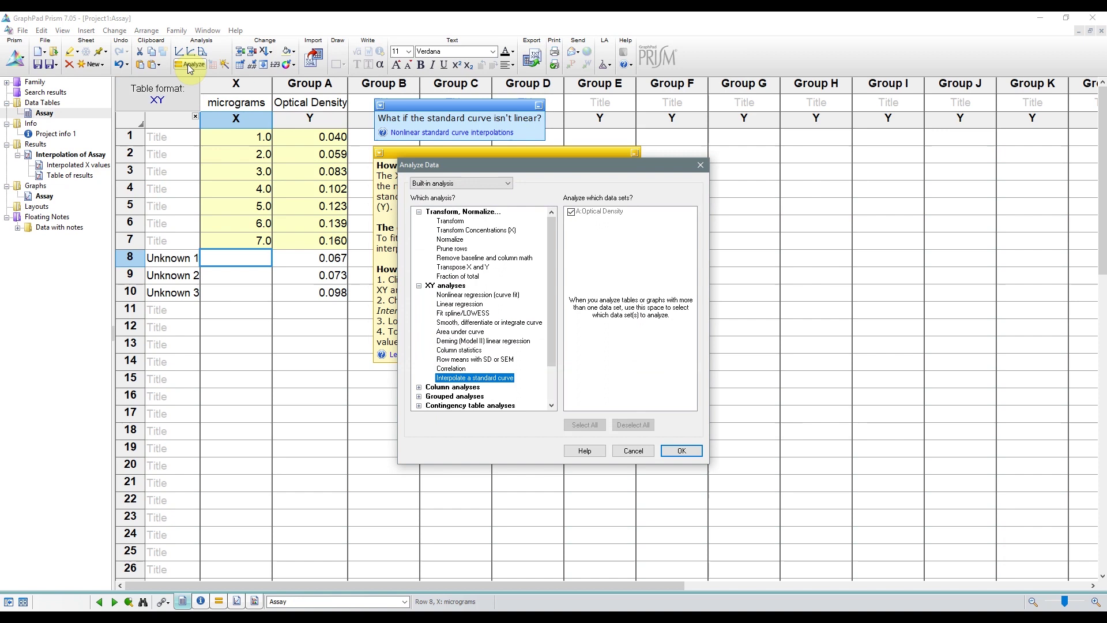
left_click(447, 304)
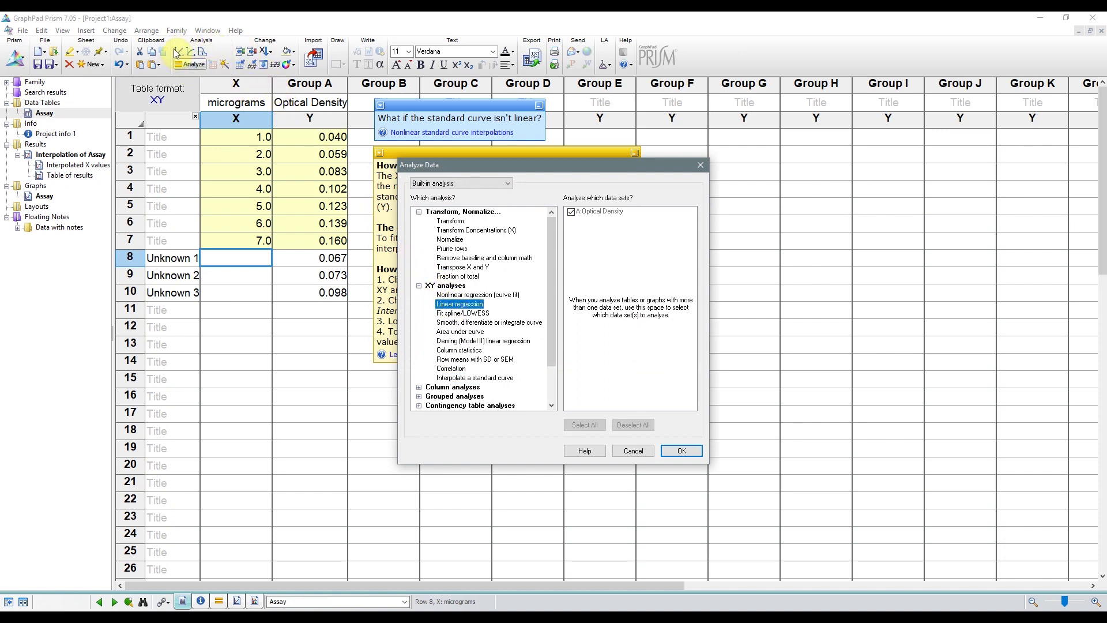
left_click(680, 452)
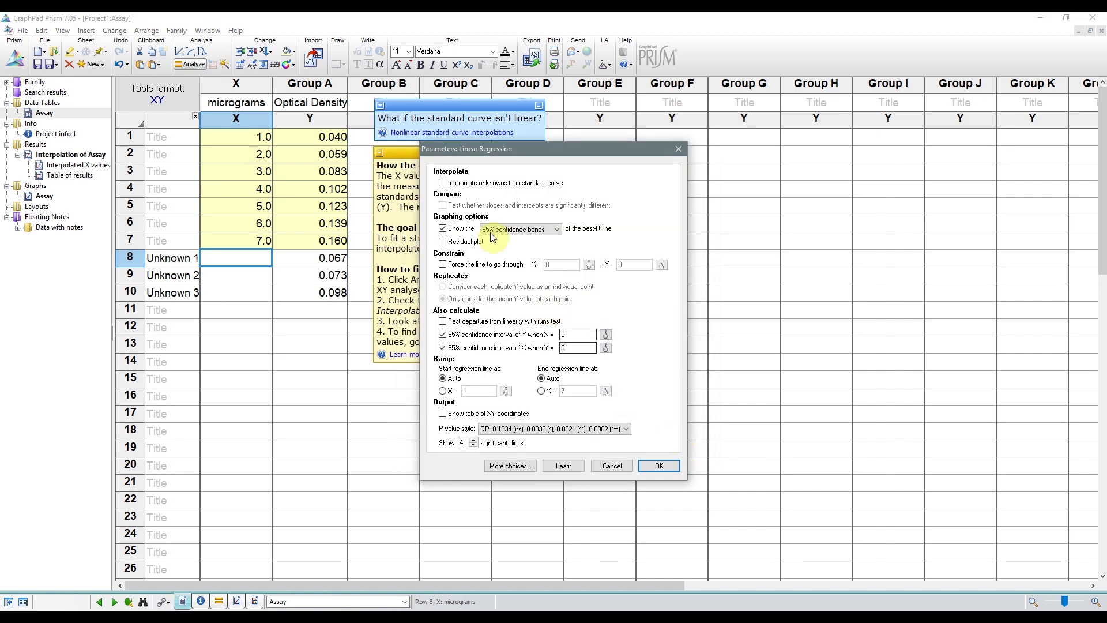
left_click(442, 184)
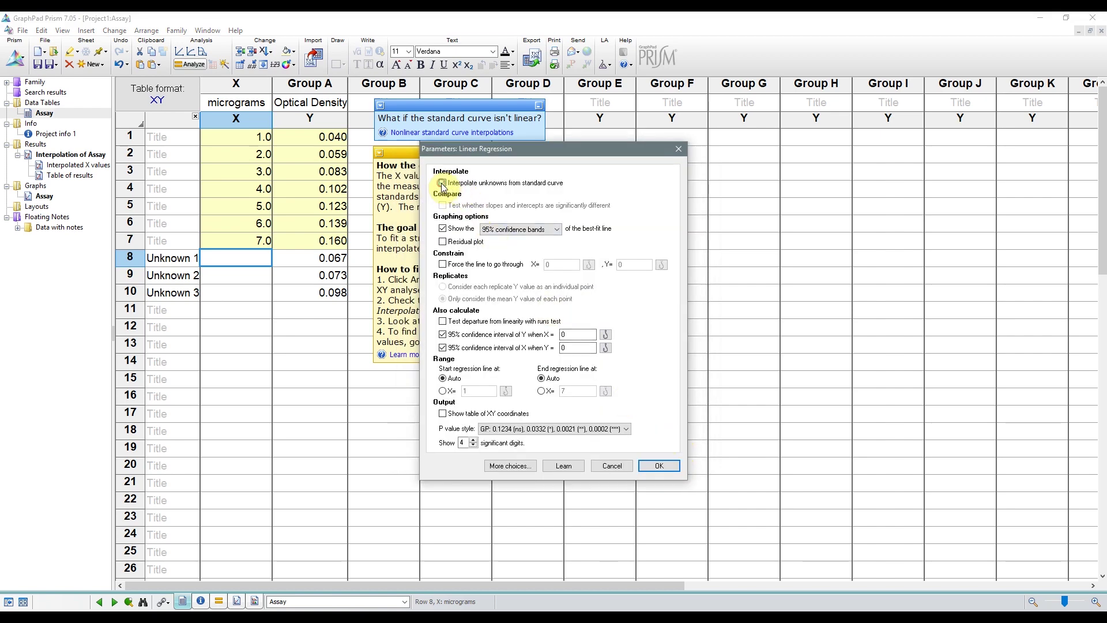
left_click_drag(497, 147, 649, 121)
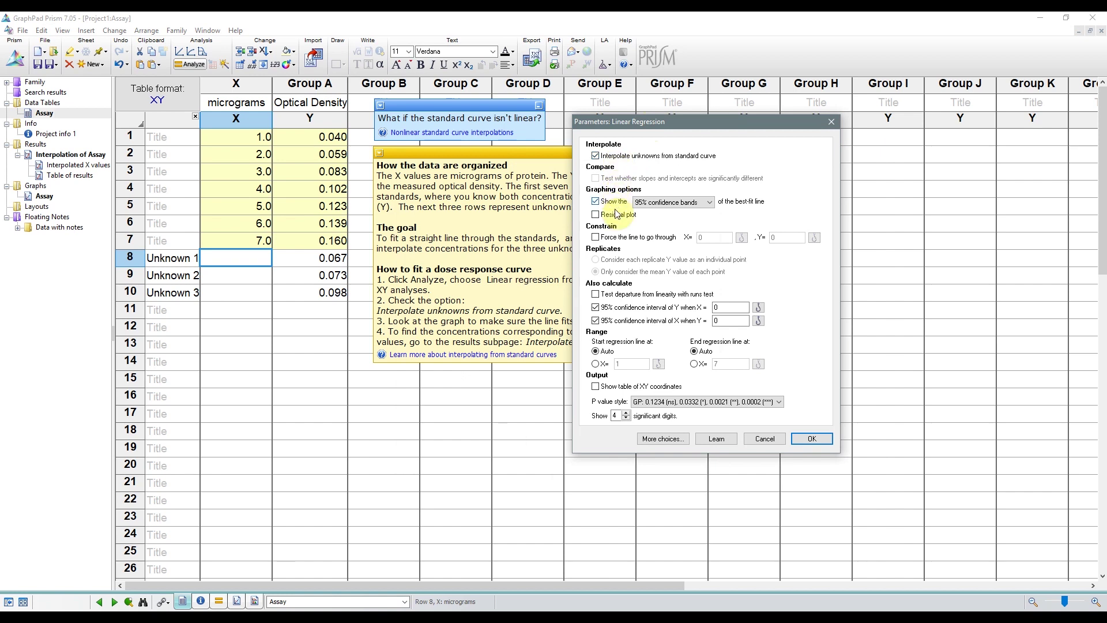
left_click(642, 245)
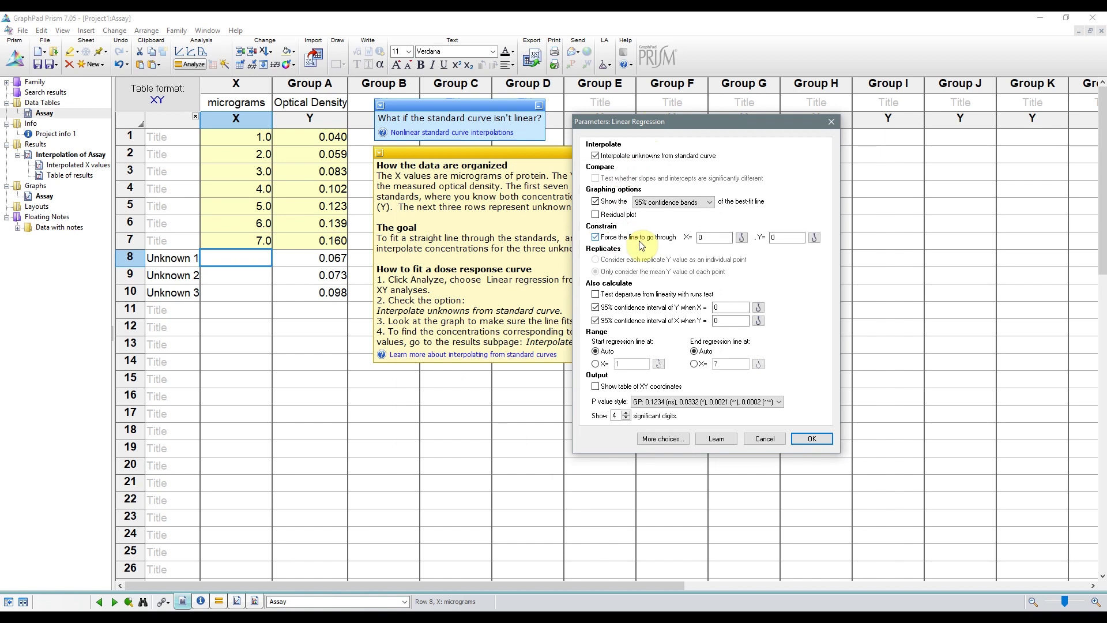
left_click(642, 245)
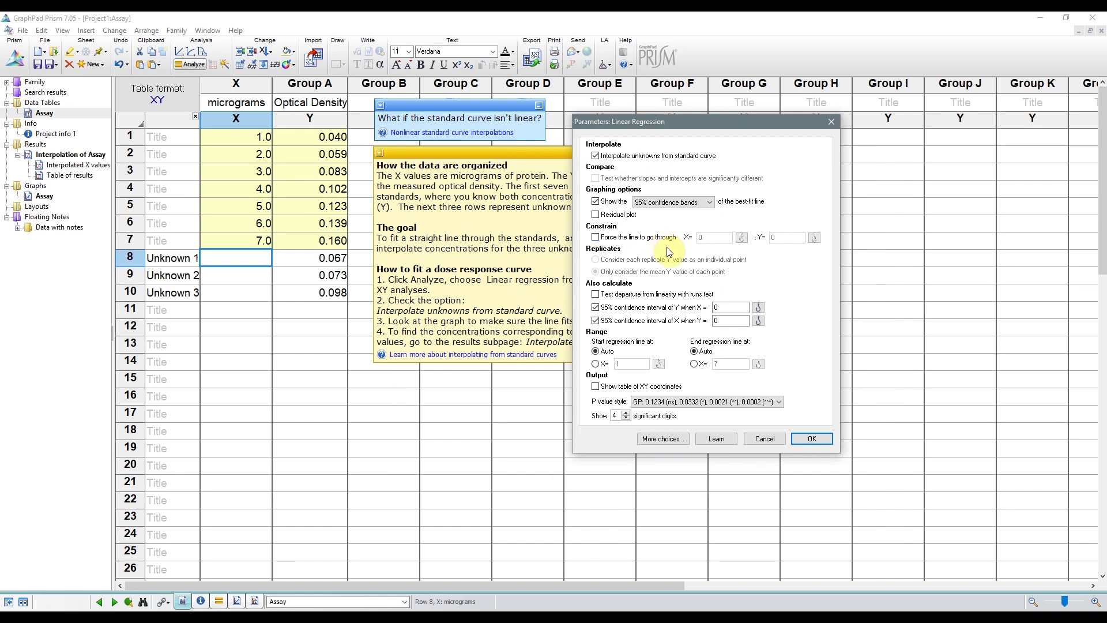
left_click(596, 295)
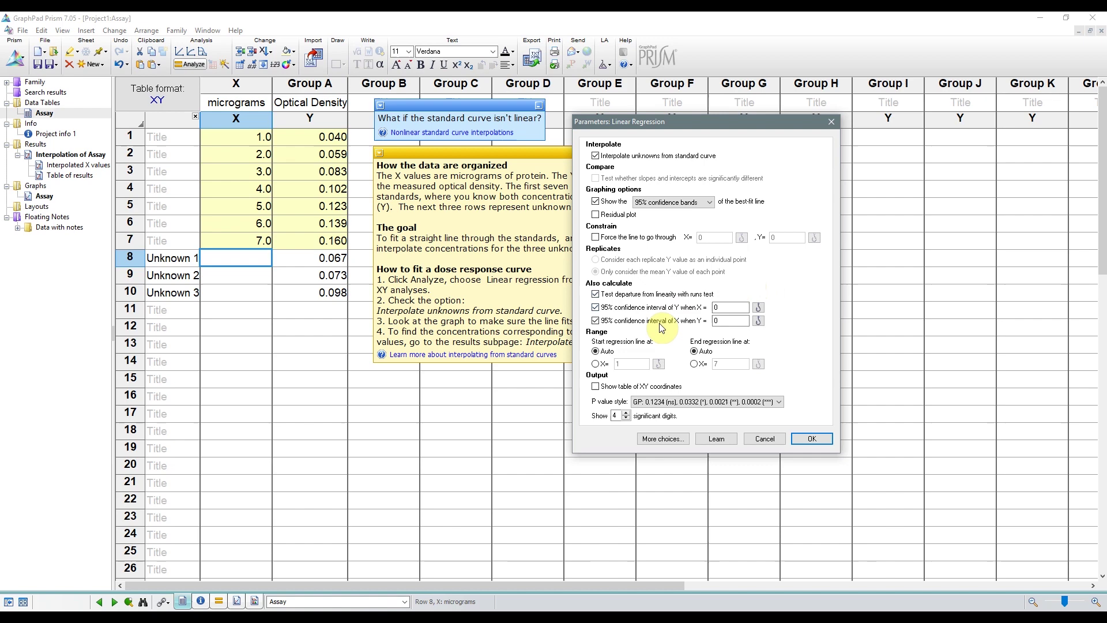
left_click(814, 440)
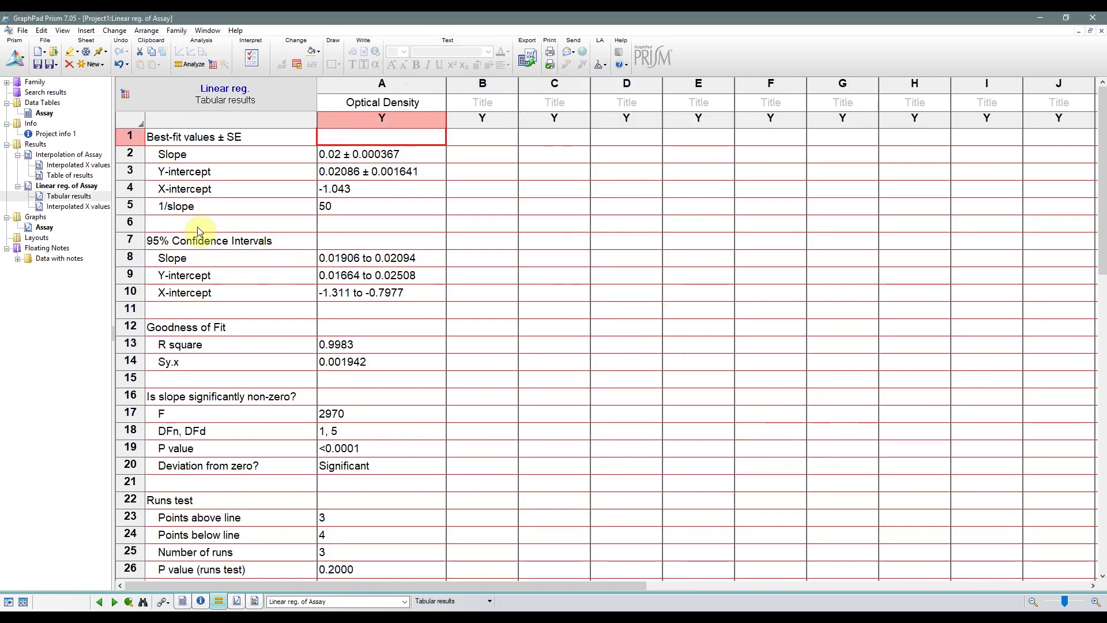
Check the Assay graph's fitted line, then open the Interpolation of Assay table of results
left_click(46, 227)
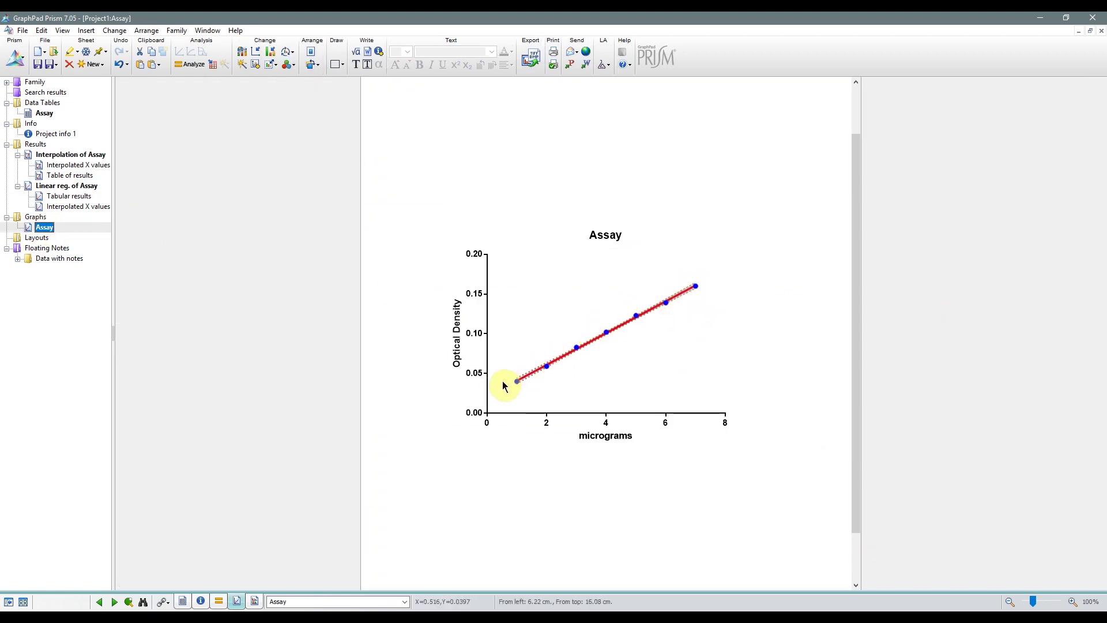
left_click(786, 351)
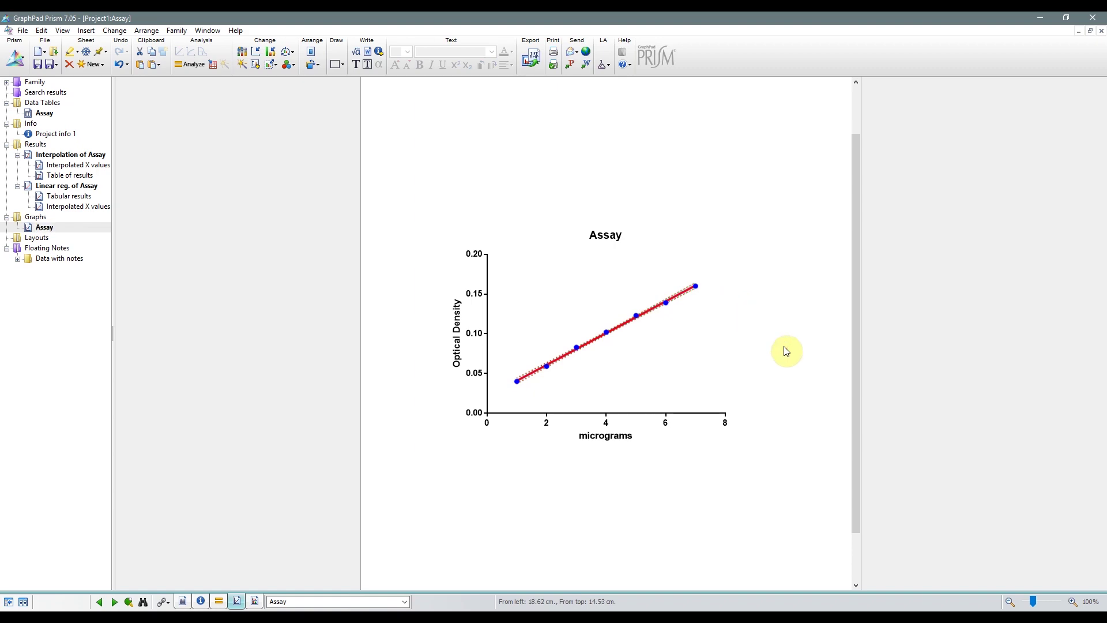
left_click(78, 157)
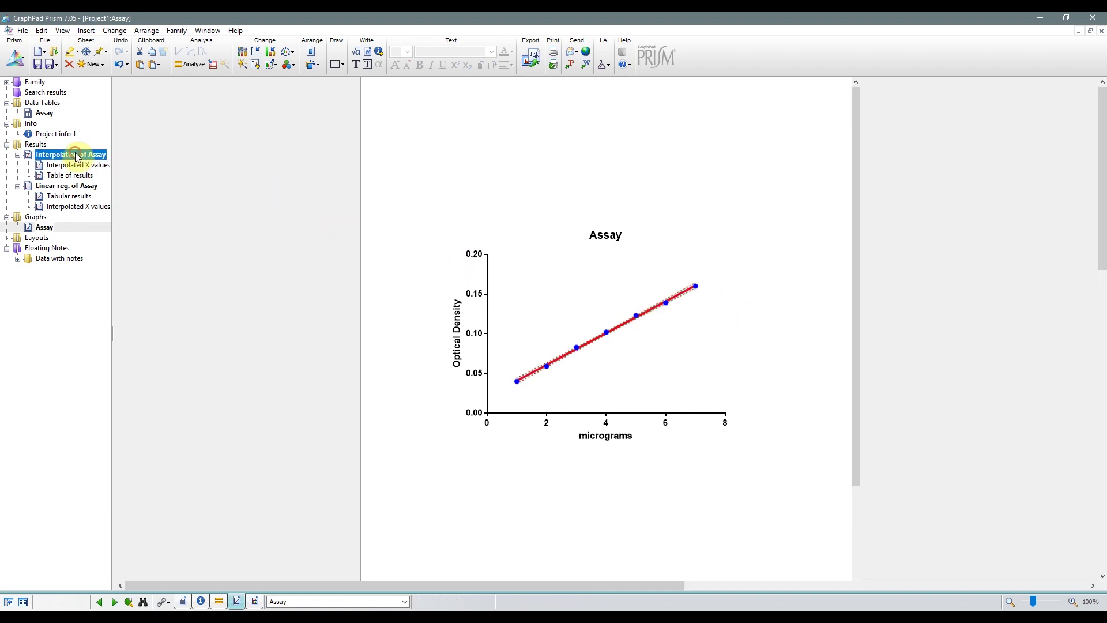
left_click(79, 176)
Browse the regression and interpolation result sheets, settling on the Interpolation of Assay table of results
left_click(77, 185)
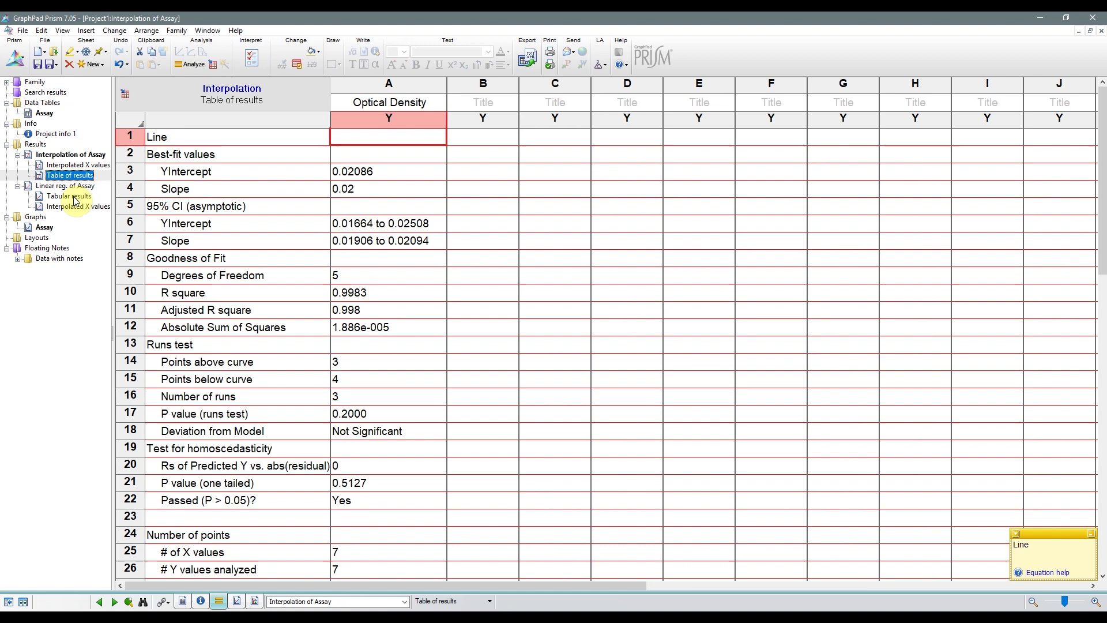
left_click(76, 178)
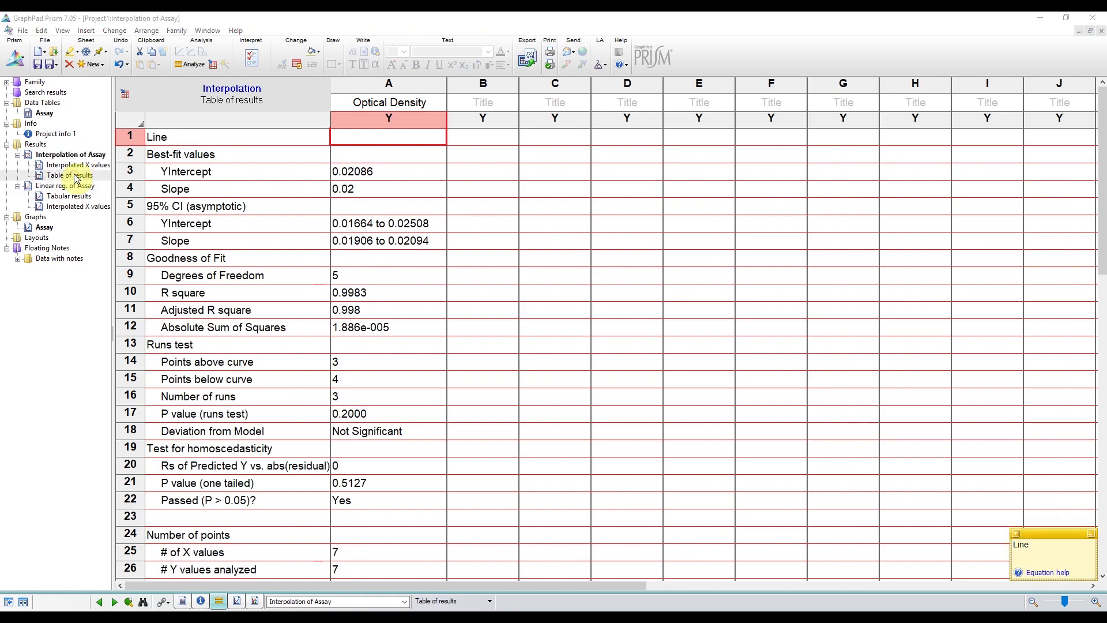
left_click(73, 165)
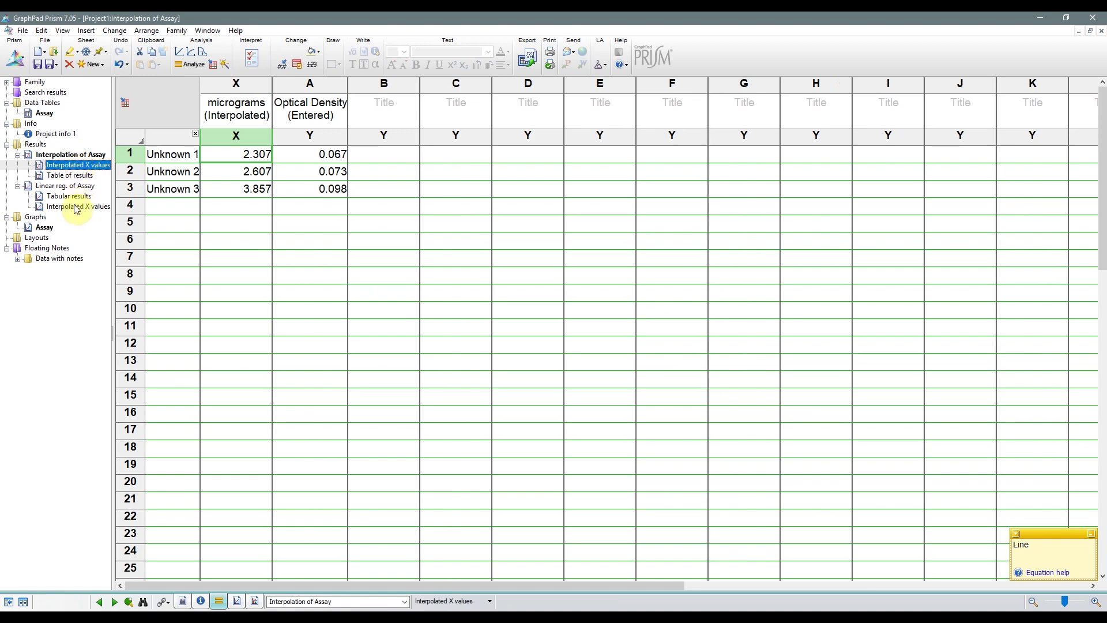
left_click(77, 208)
left_click(79, 168)
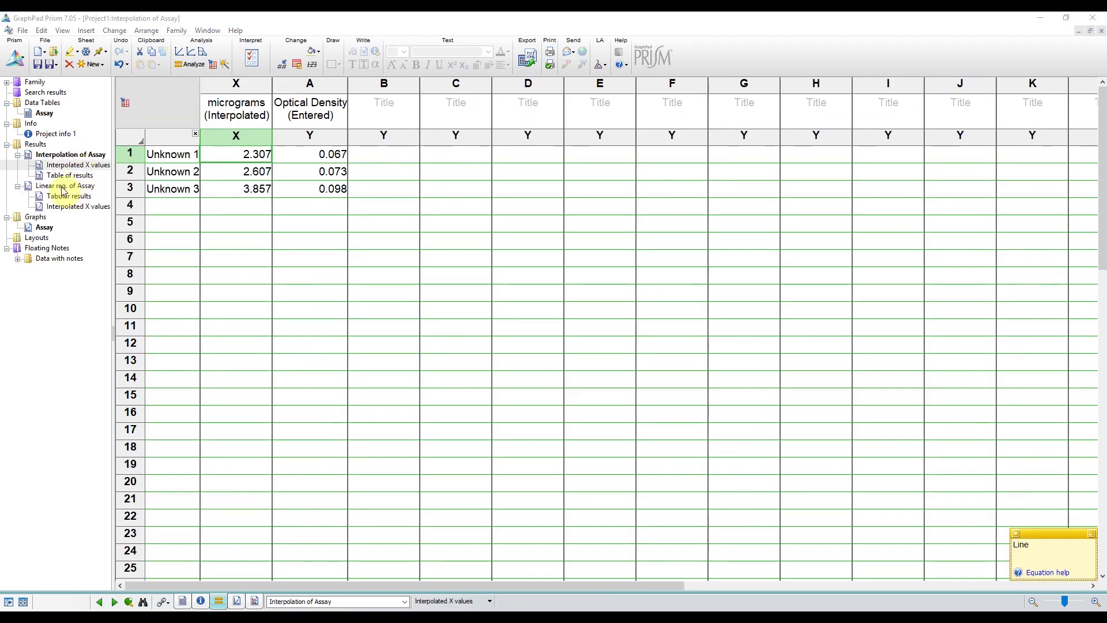
left_click(65, 157)
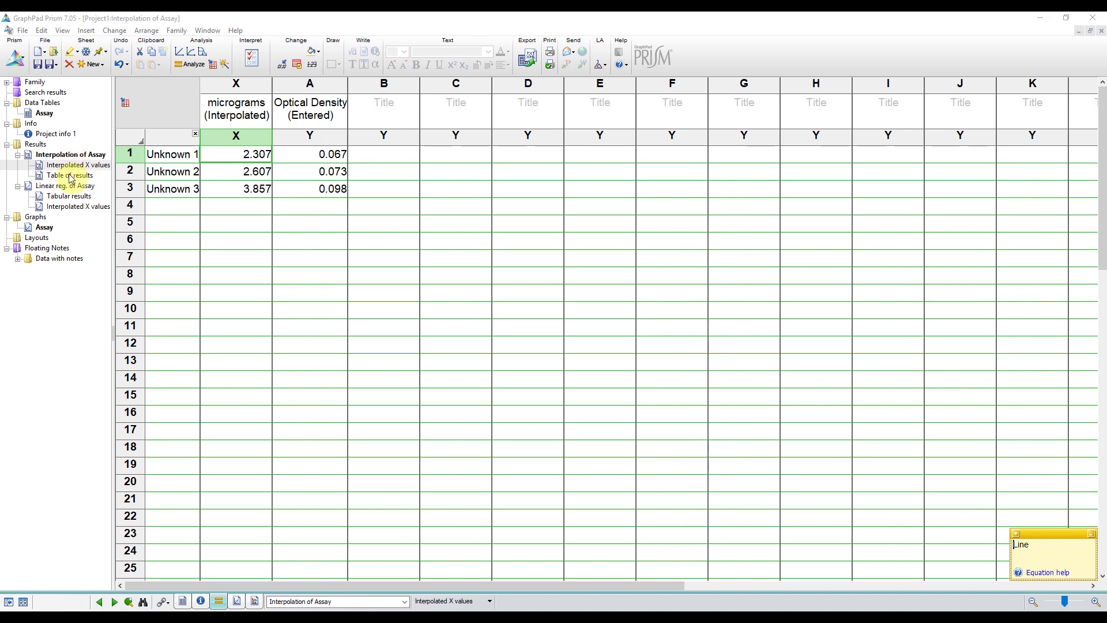
left_click(80, 175)
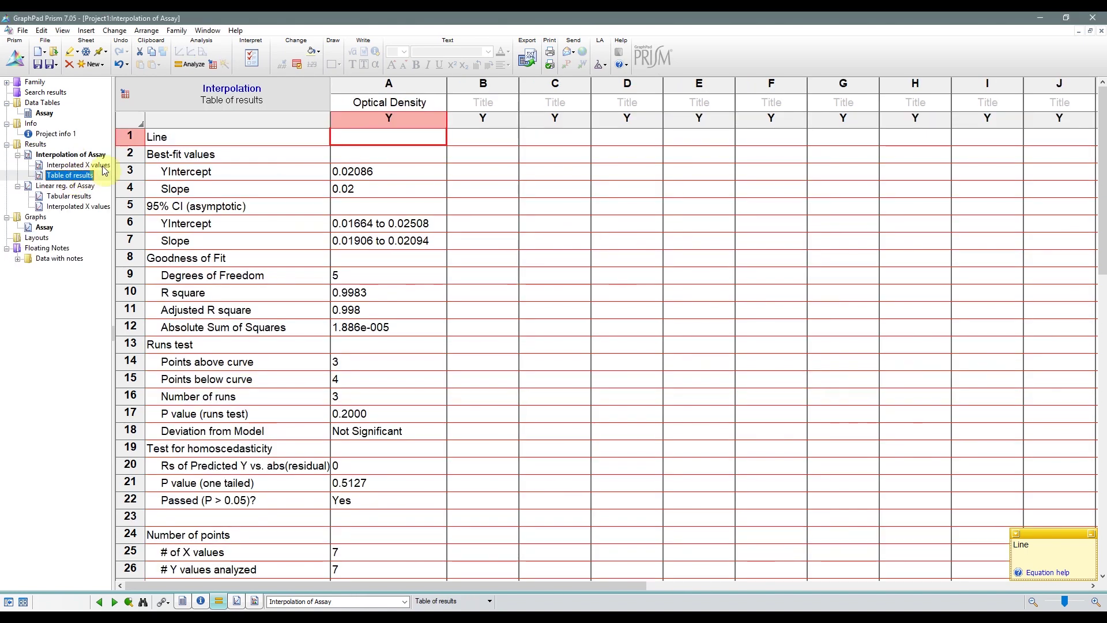
Go over YIntercept, R square, runs test P, Not Significant deviation, homoscedasticity and the 7 points analyzed
left_click(173, 174)
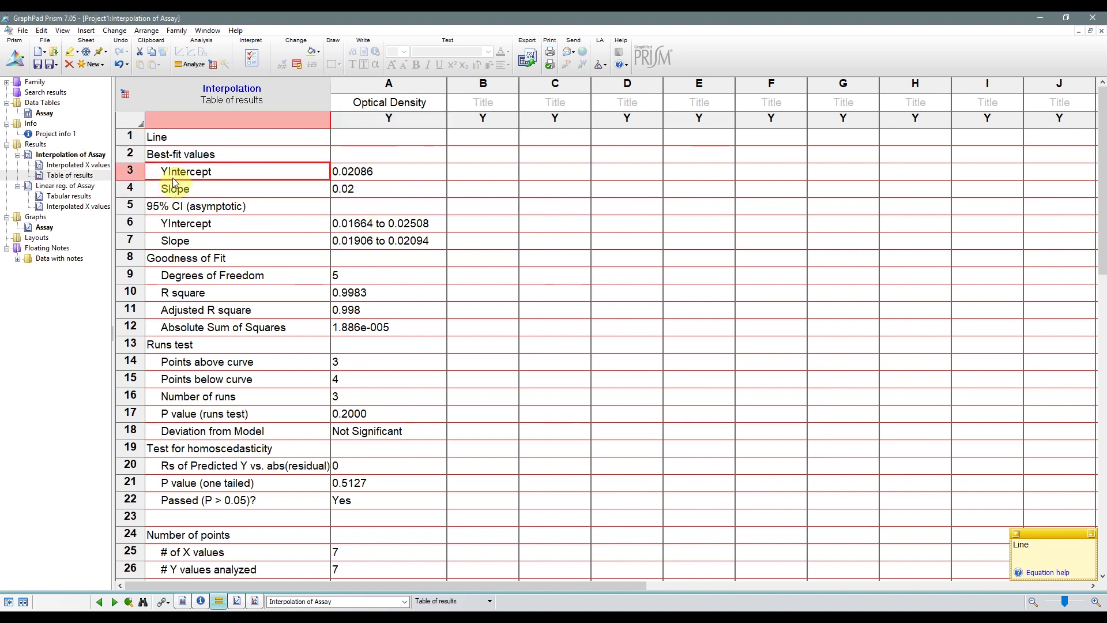
left_click(195, 257)
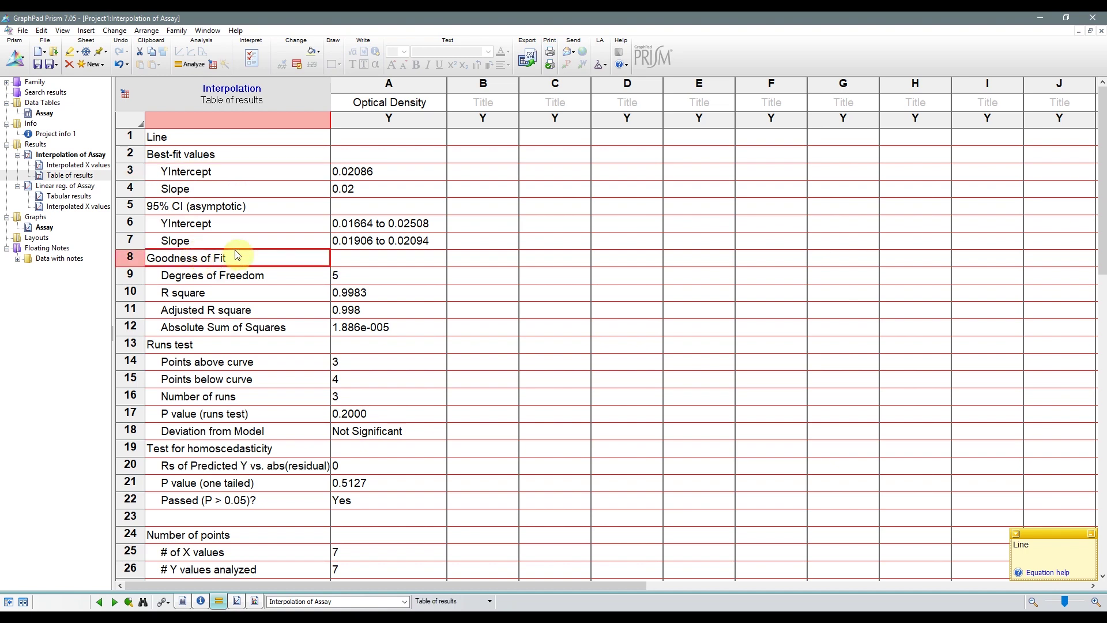
left_click(226, 293)
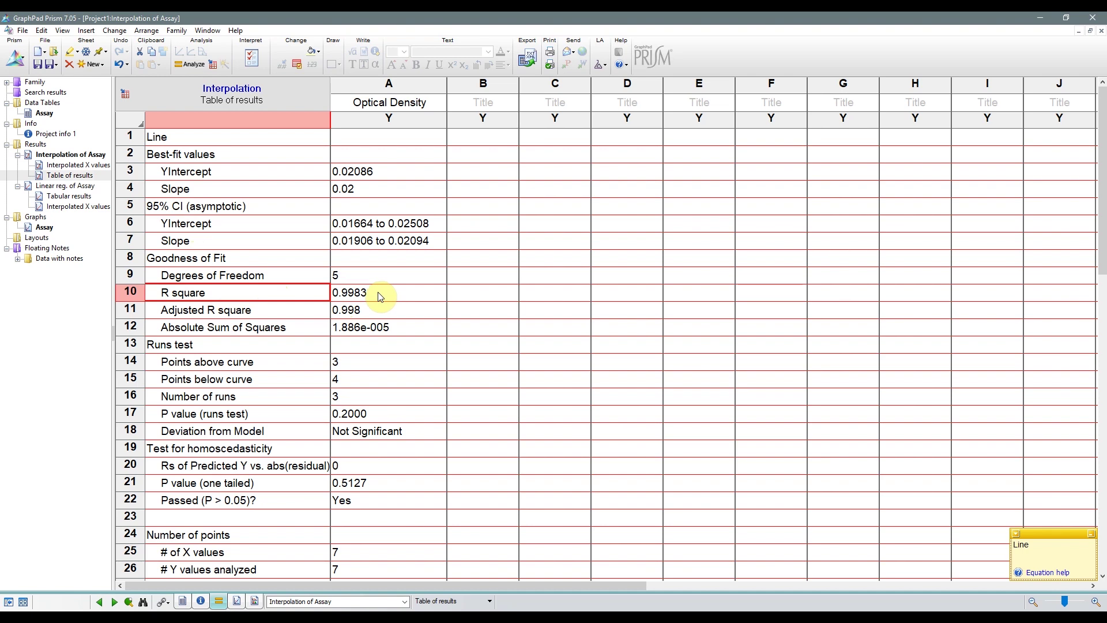
scroll(378, 294, "down", 4)
left_click(182, 160)
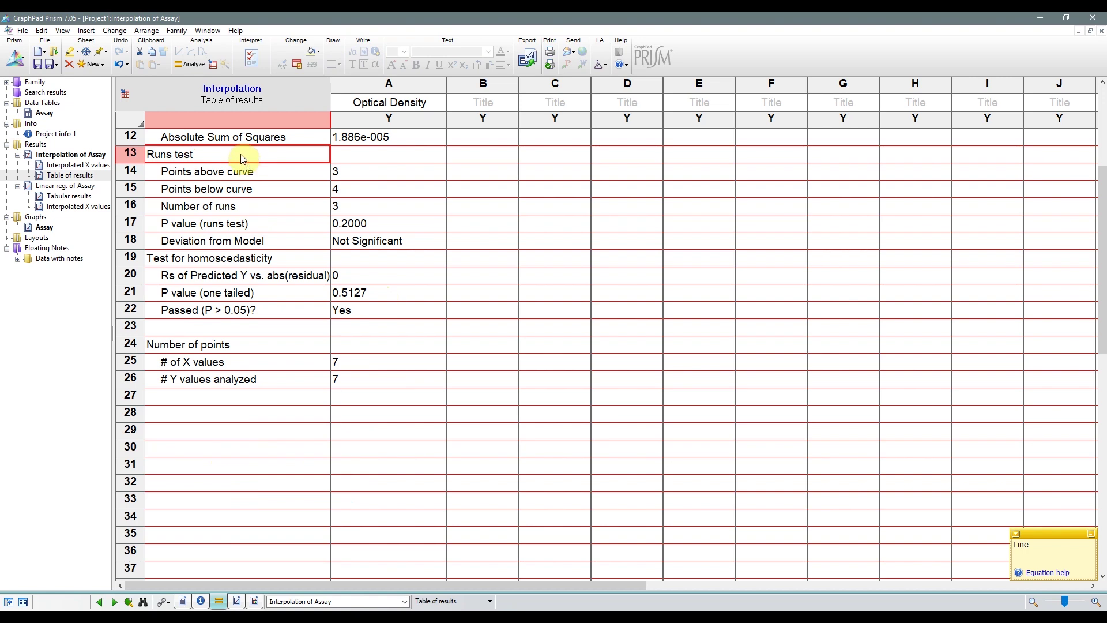
left_click(176, 223)
left_click(269, 241)
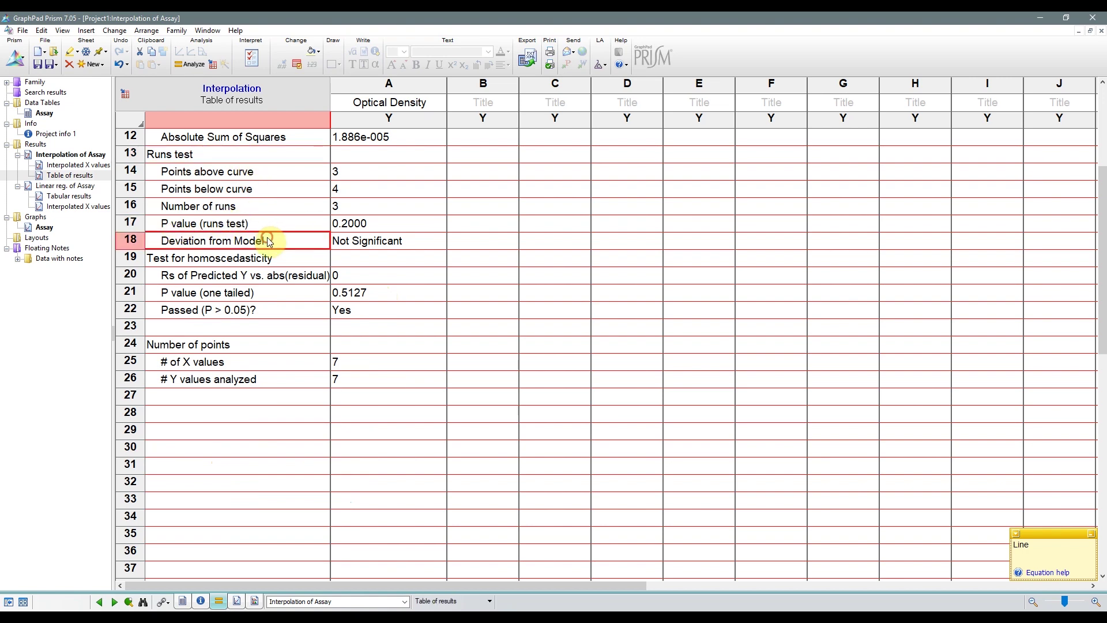
left_click(391, 241)
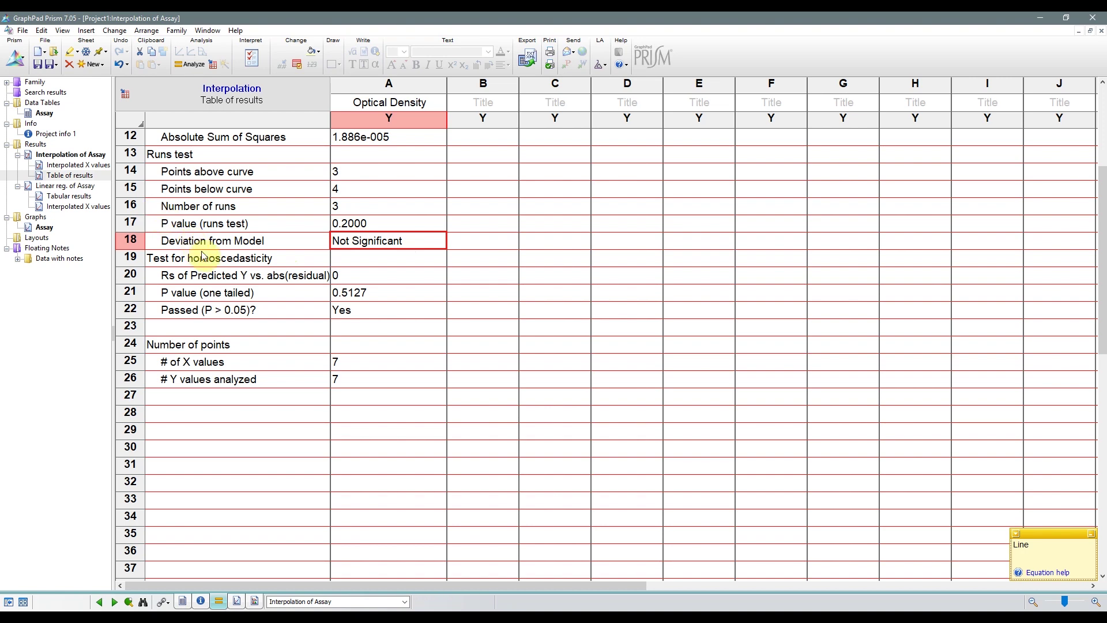
left_click(225, 261)
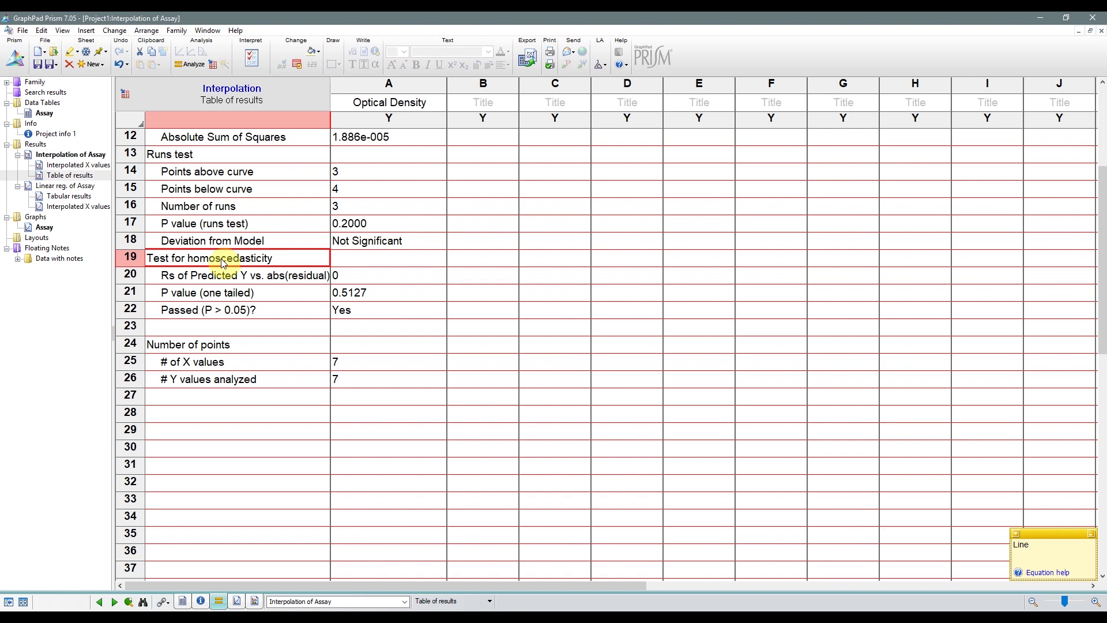
left_click(218, 344)
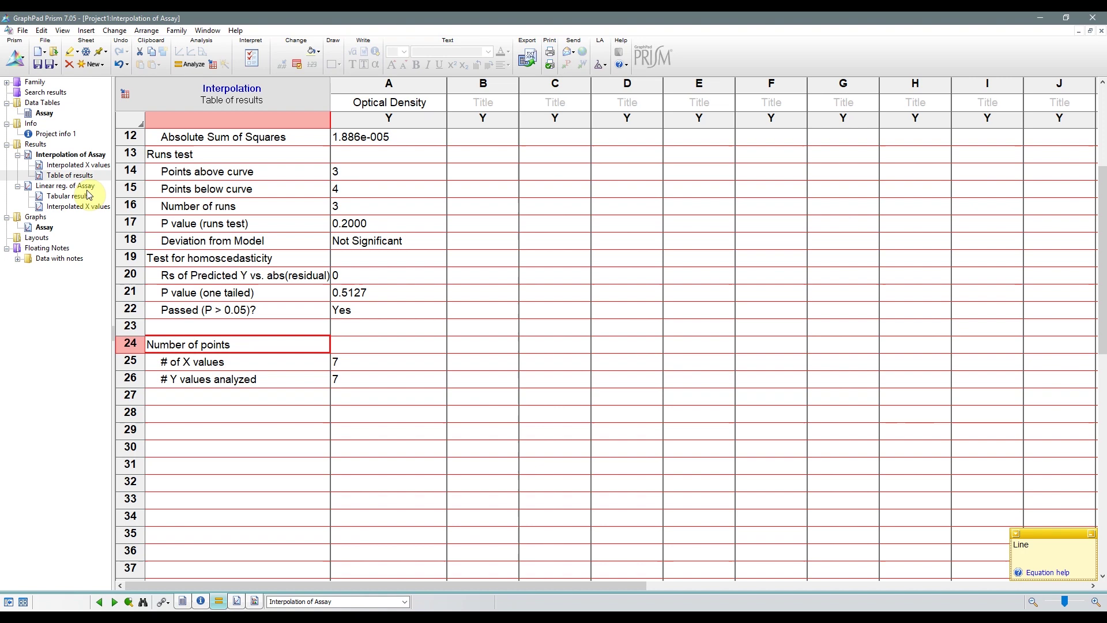
Show the interpolated X values and select Unknowns 1–3 at 2.307, 2.607 and 3.857 µg
left_click(67, 166)
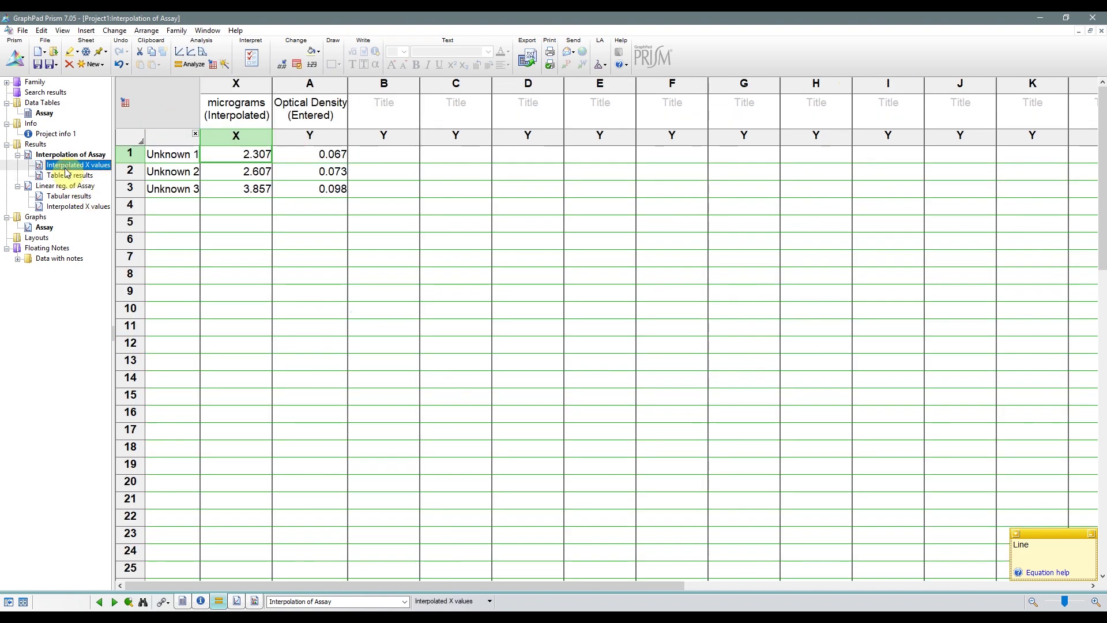
left_click_drag(228, 158, 226, 197)
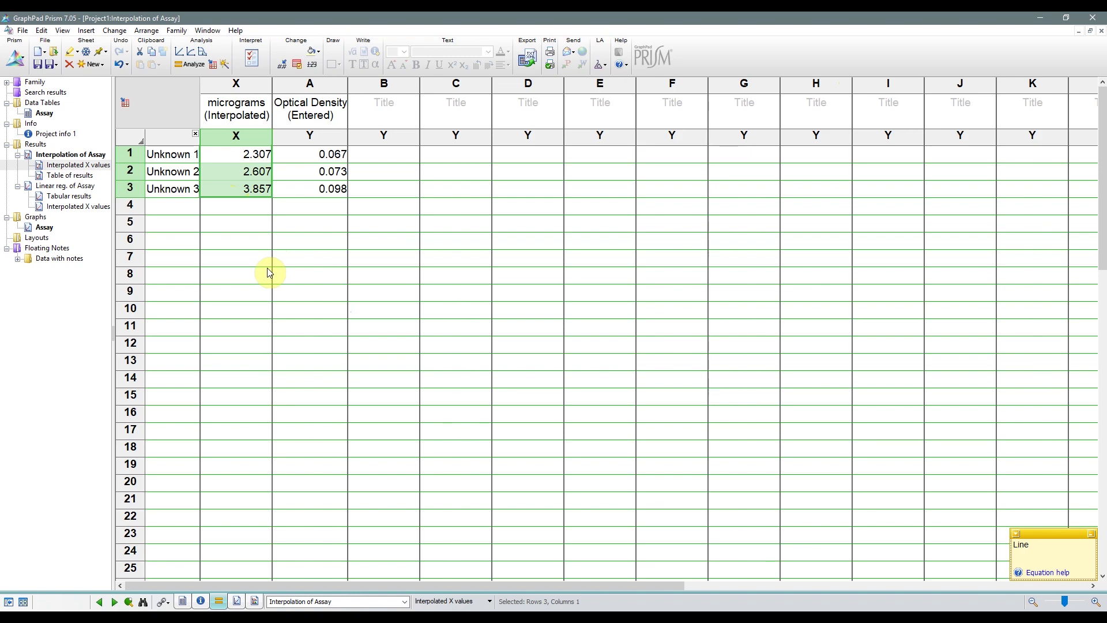
Open My Bradford Data Tutorial.pzfx from recent files and note the lysates' 1/6 dilution remark
key("ctrl+n")
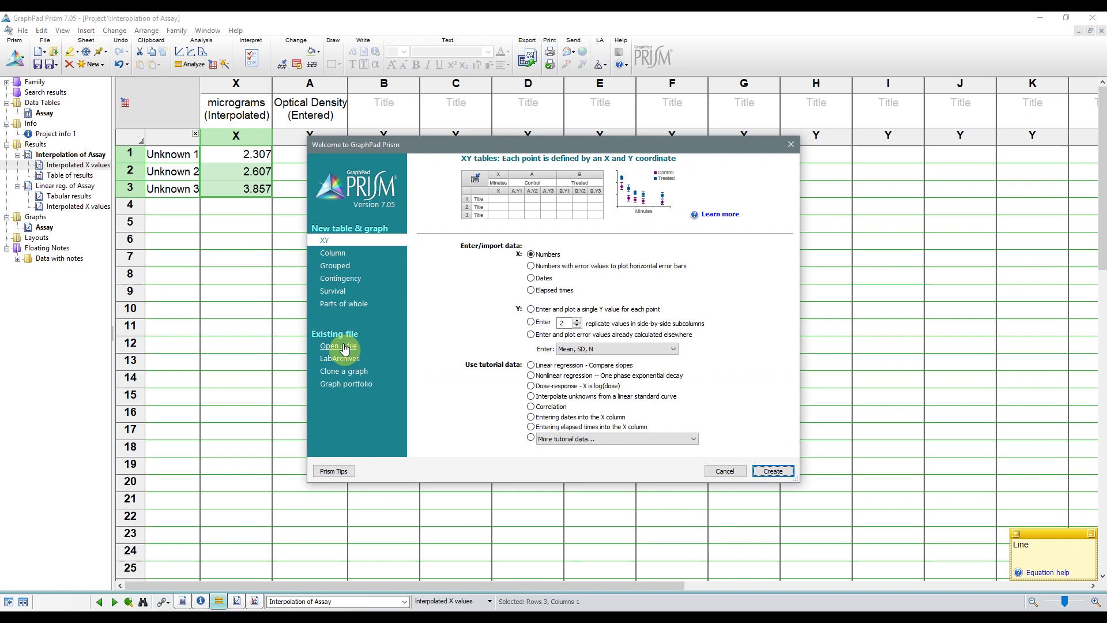
left_click(345, 347)
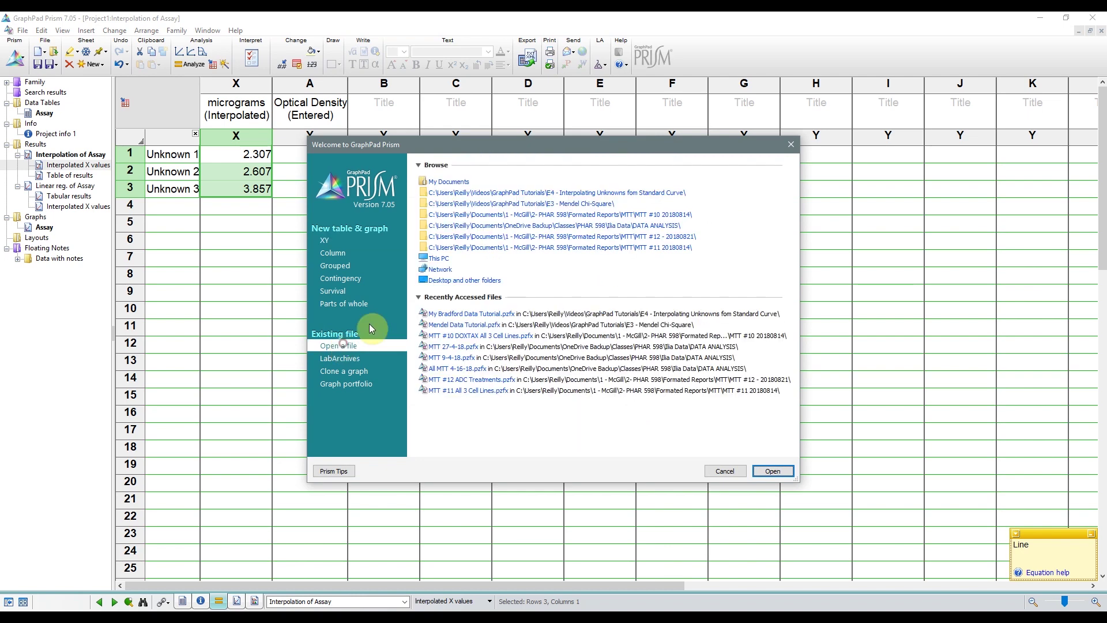
left_click(459, 314)
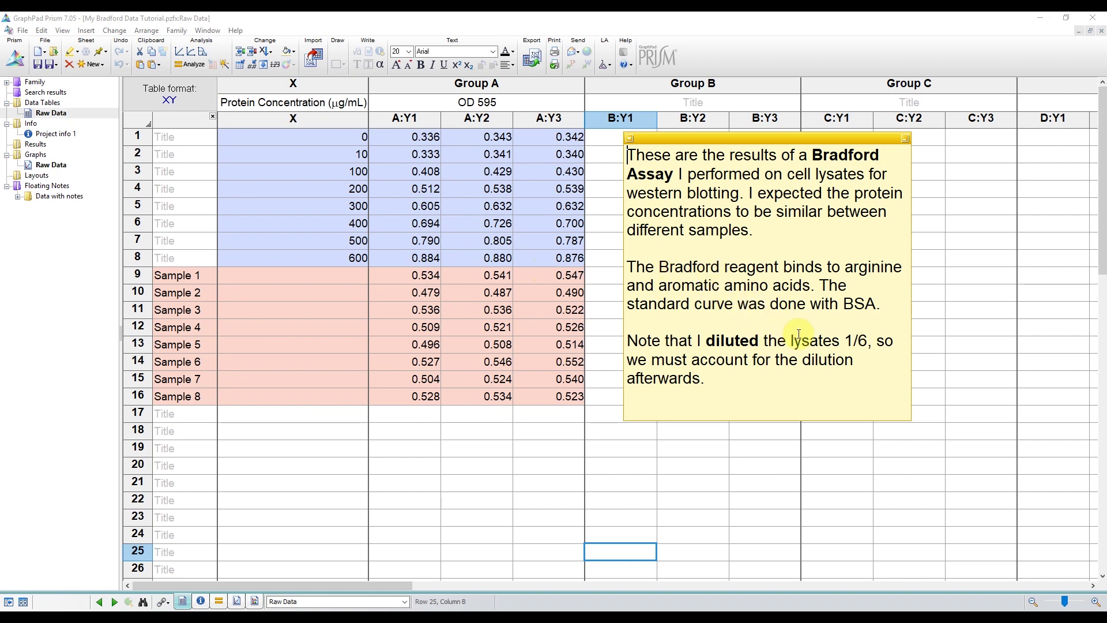
left_click_drag(784, 340, 862, 341)
left_click(868, 341)
key("ctrl+n")
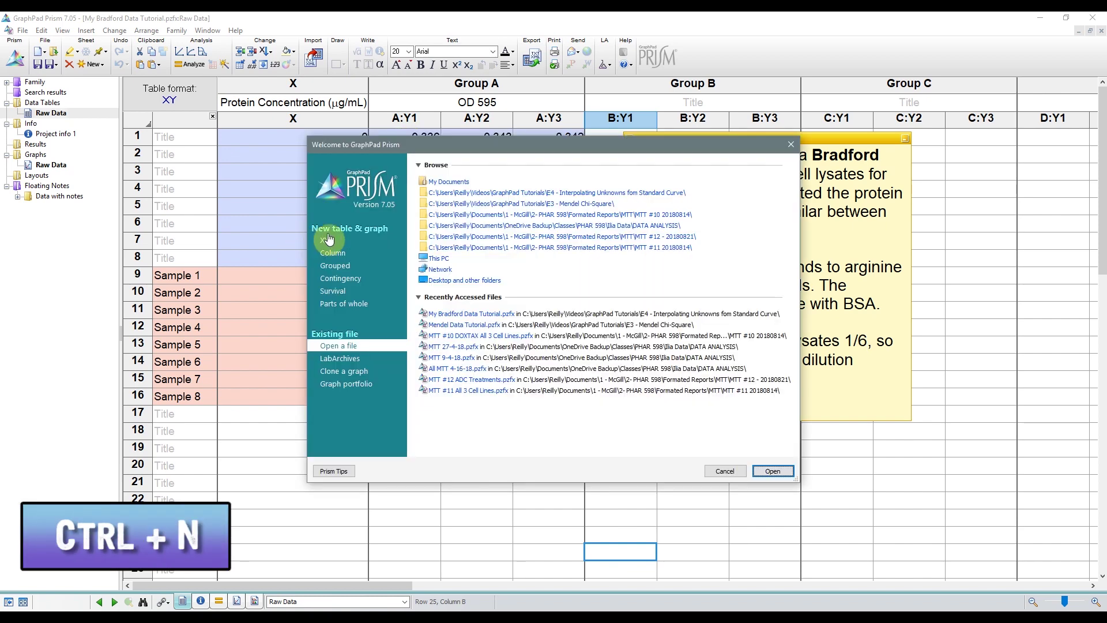
left_click(339, 242)
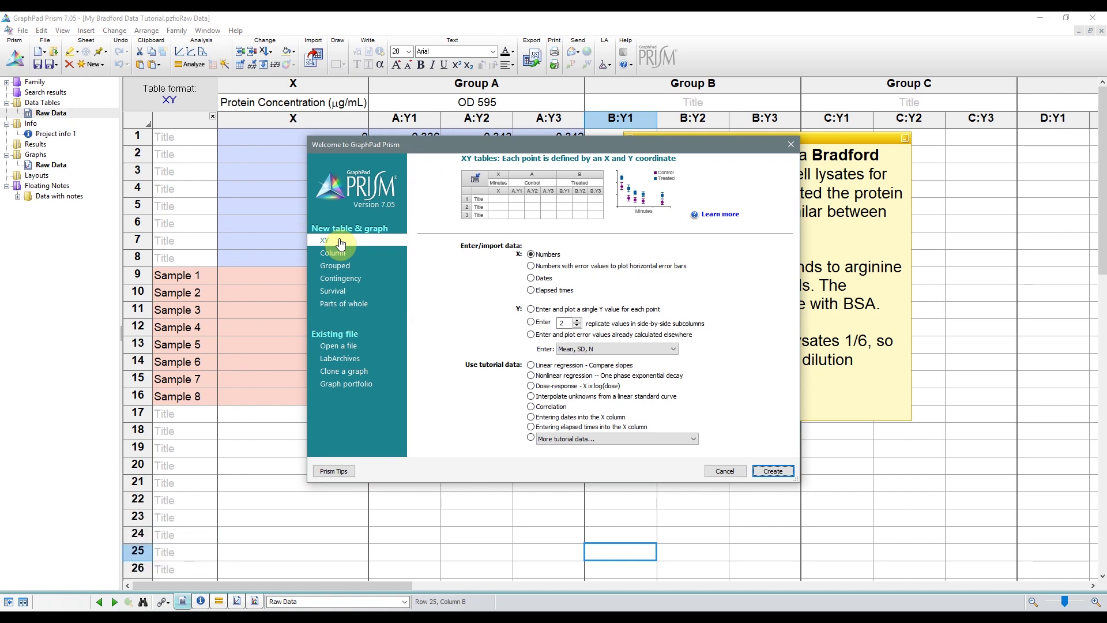
left_click(532, 256)
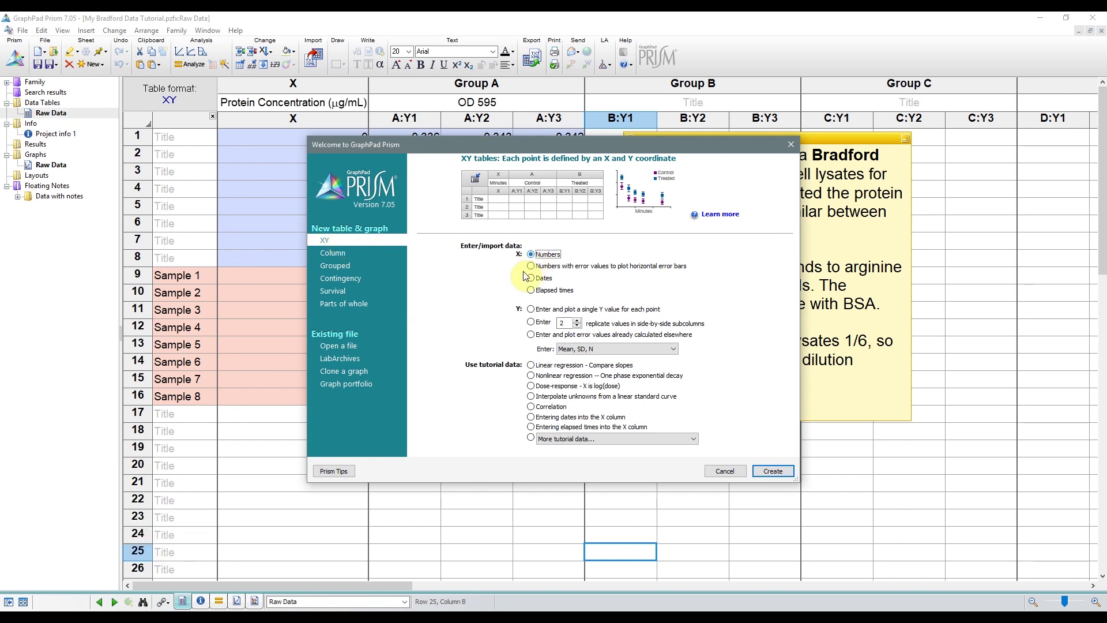
left_click(531, 324)
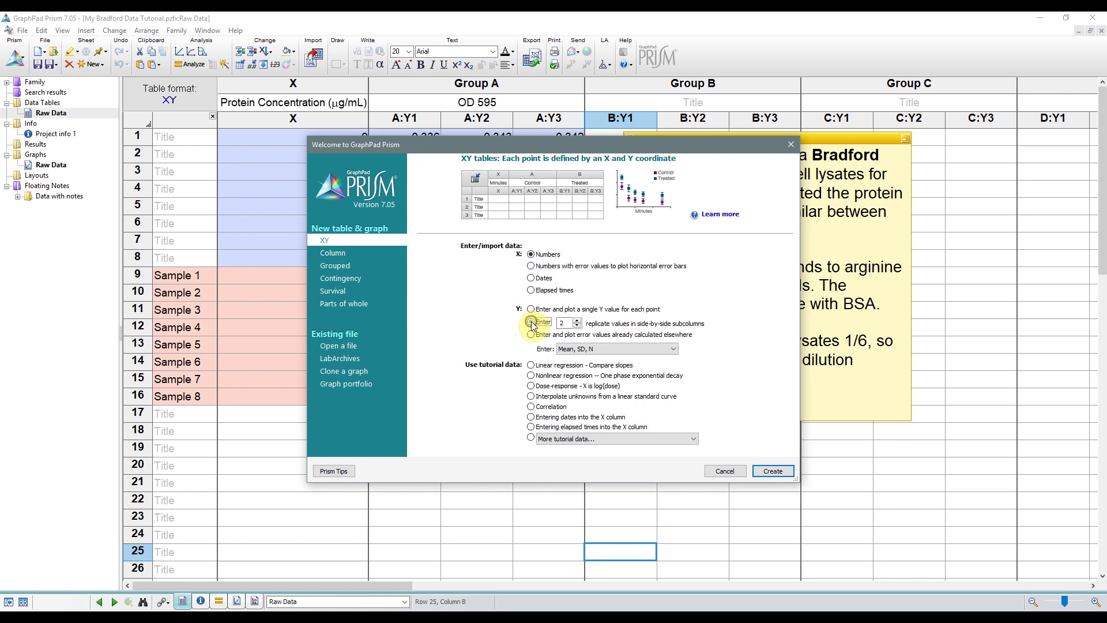
double_click(562, 323)
type("3")
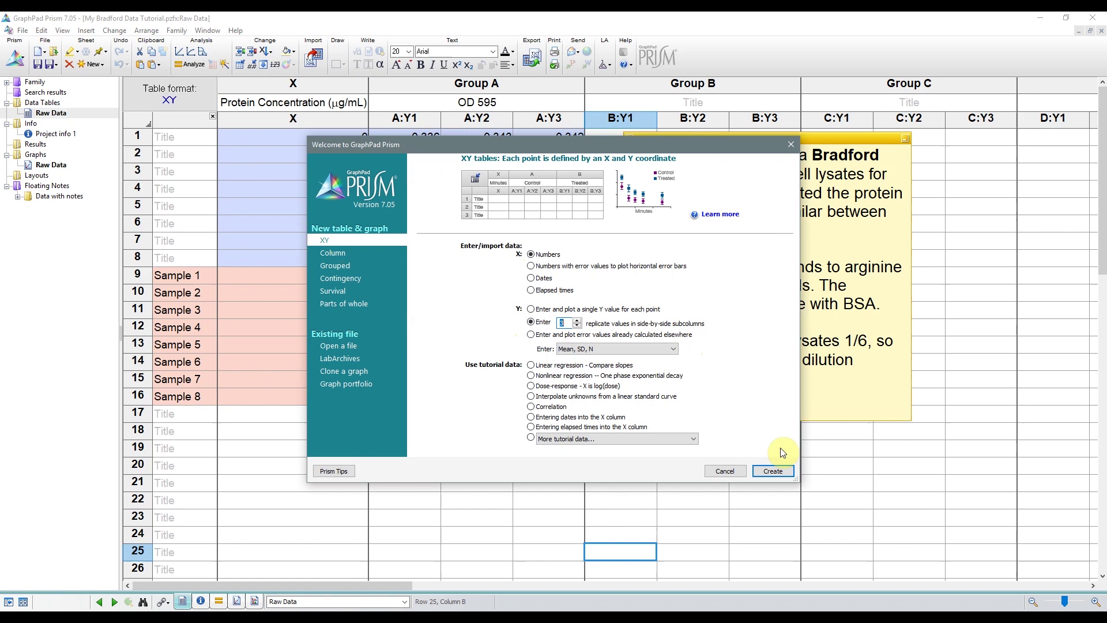
left_click(773, 472)
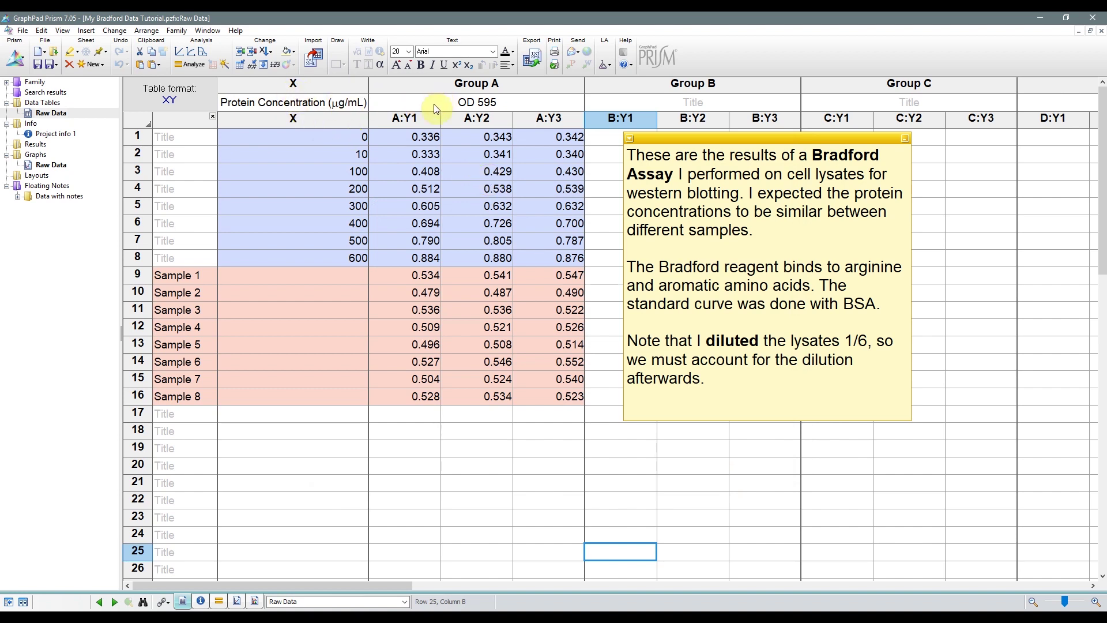
Look over the Group A triplicate OD values, then choose the Remove baseline and column math transform
left_click_drag(405, 139, 523, 404)
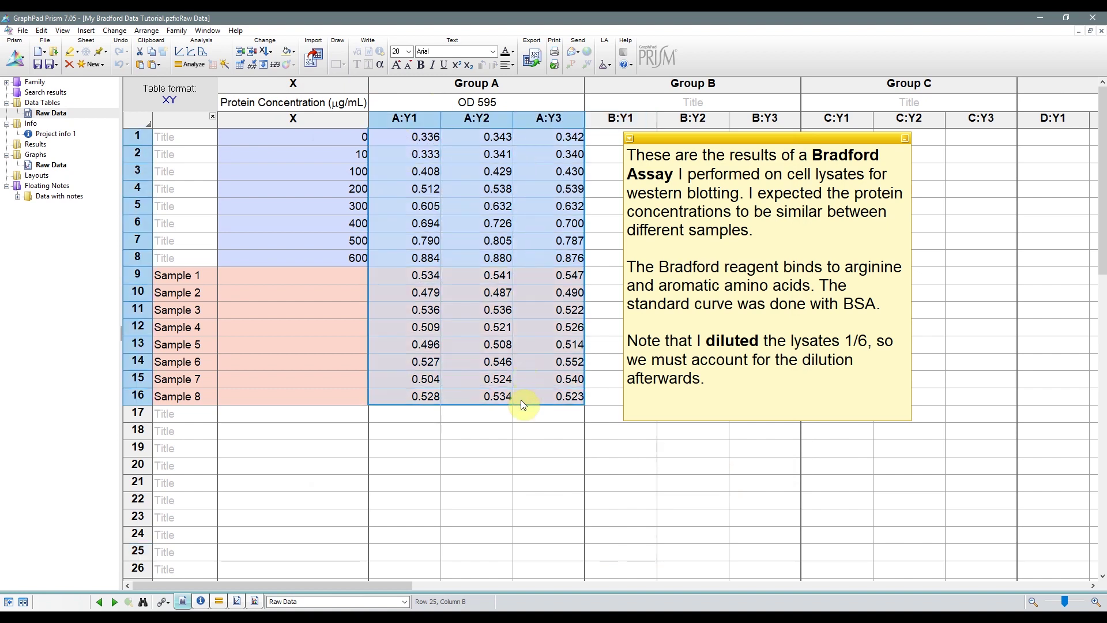
left_click(521, 413)
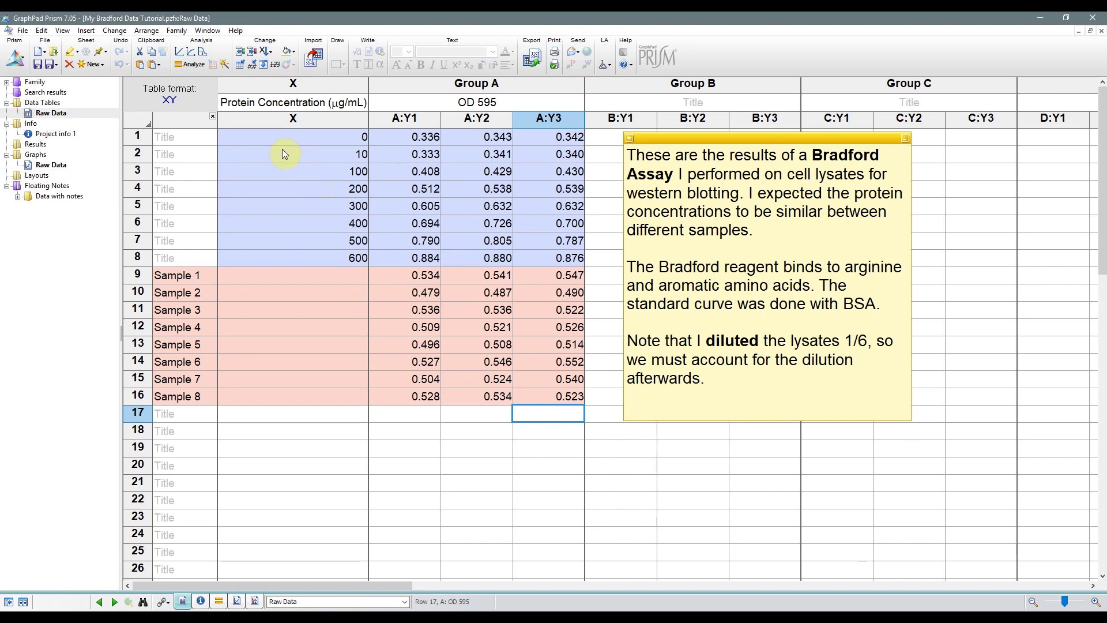
left_click(193, 65)
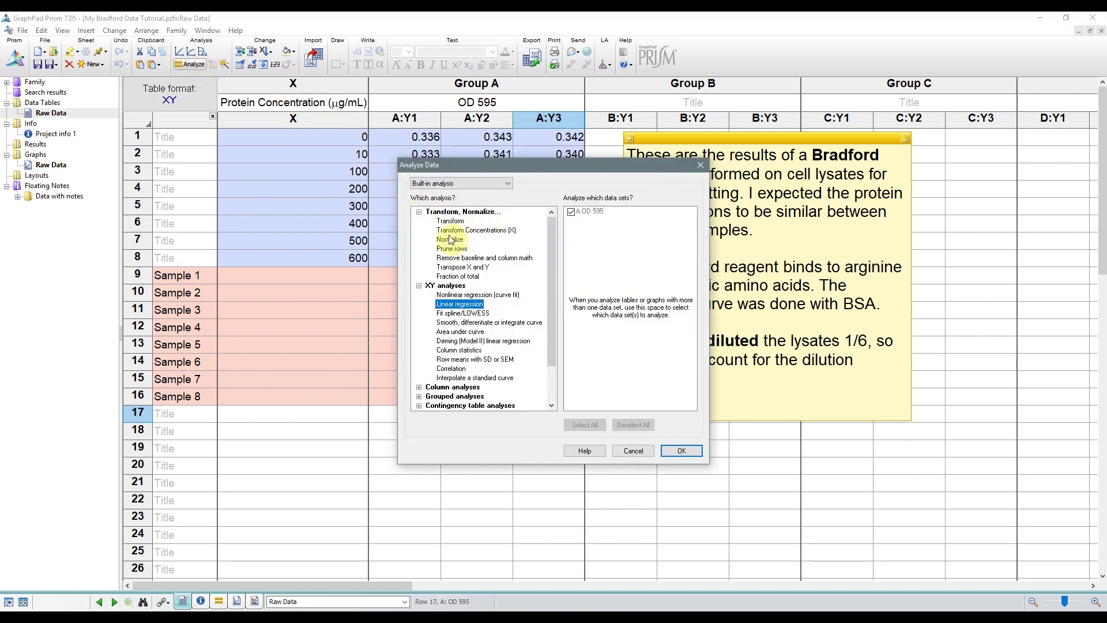
left_click(453, 259)
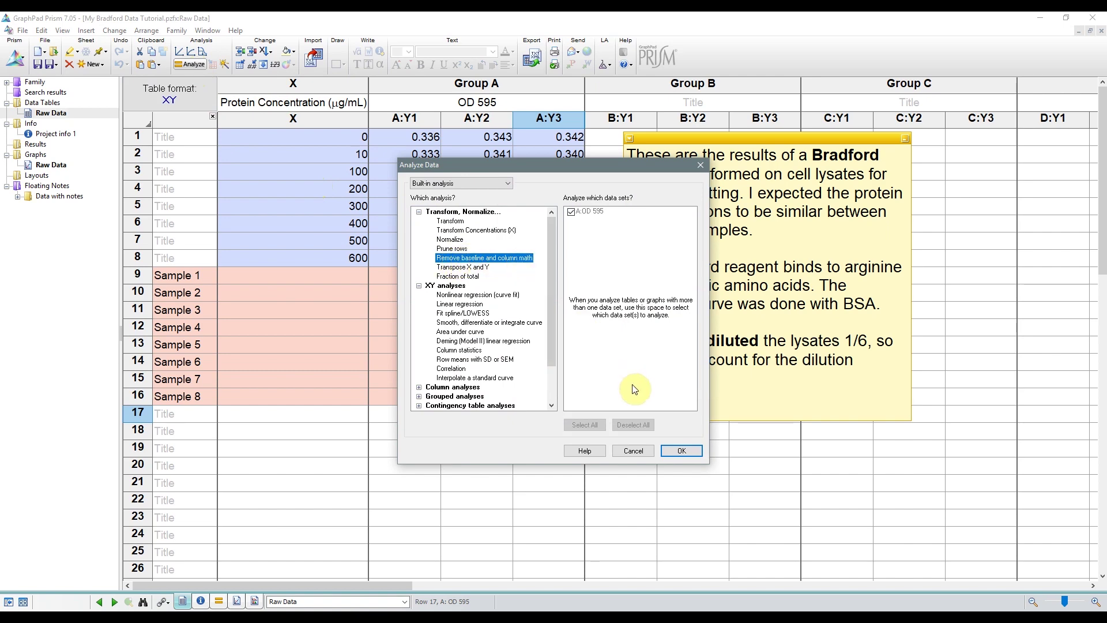
left_click(676, 448)
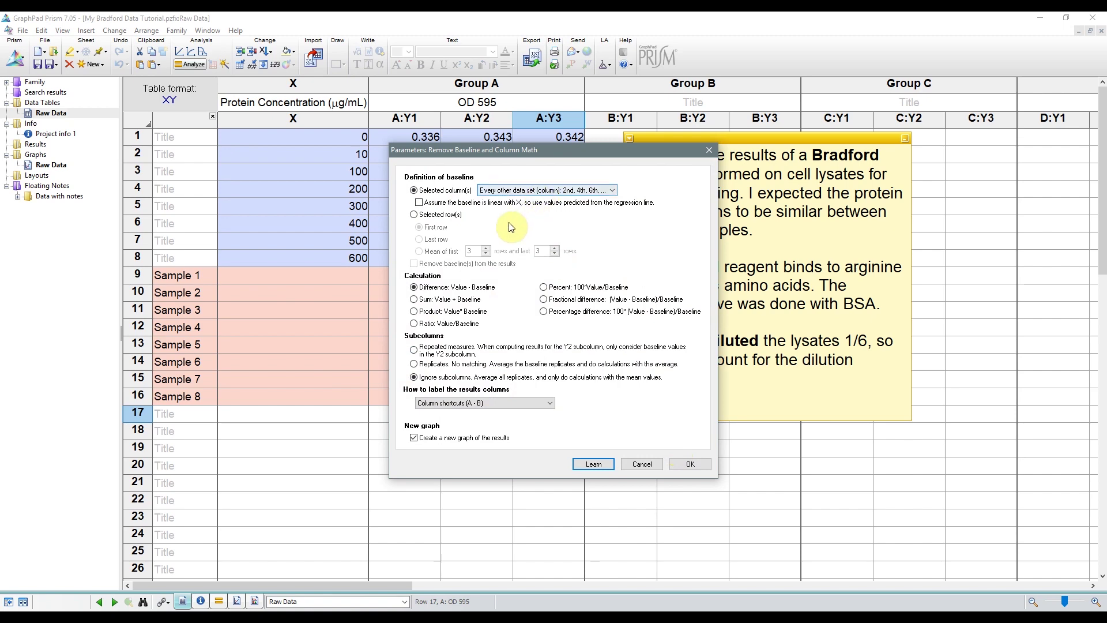
Subtract the first row as baseline from each replicate without matching, creating Baseline-corrected of Raw Data
left_click(414, 215)
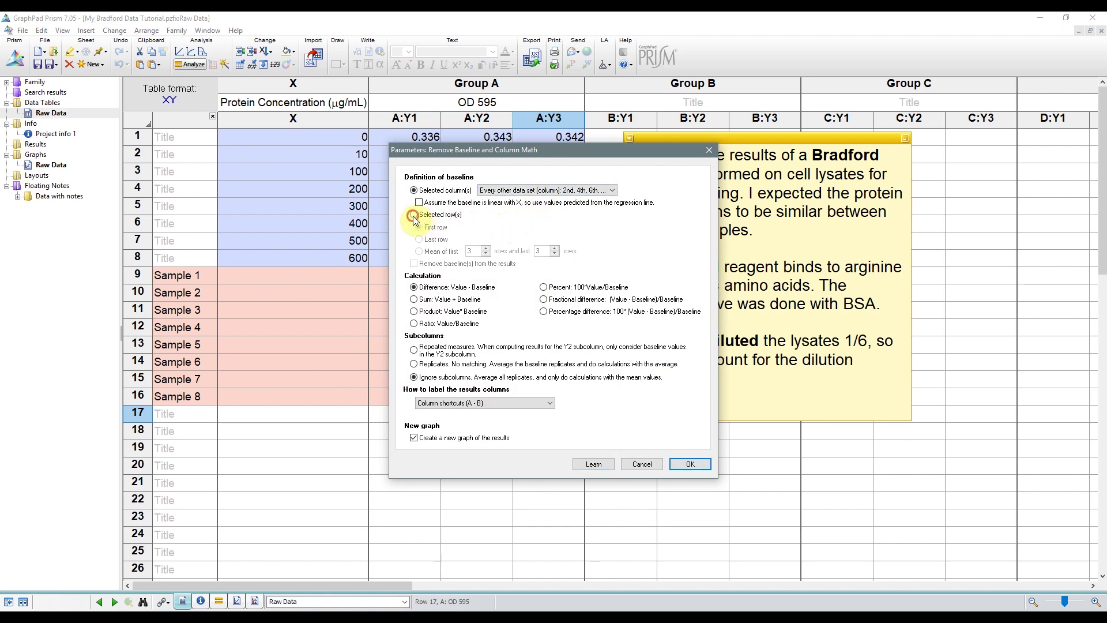
left_click_drag(486, 149, 712, 134)
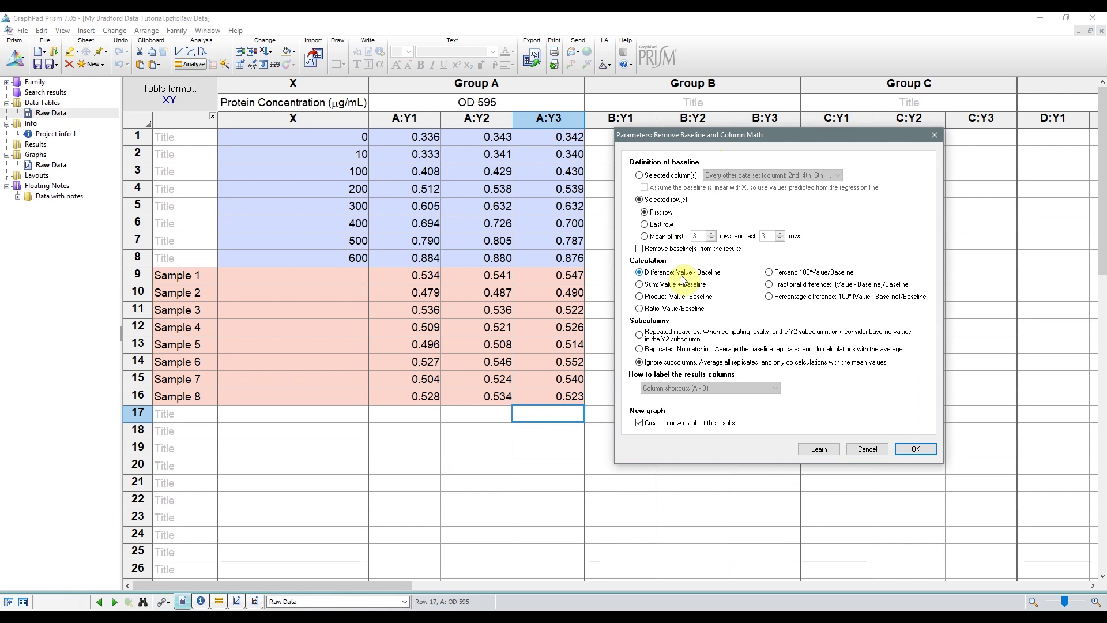
left_click(639, 348)
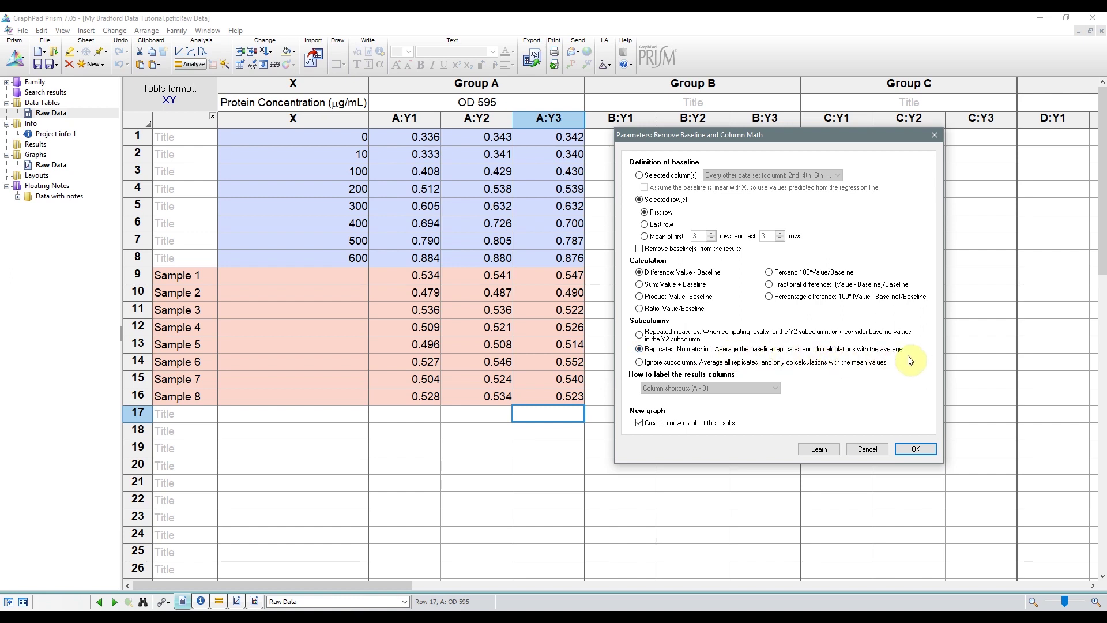
left_click(915, 448)
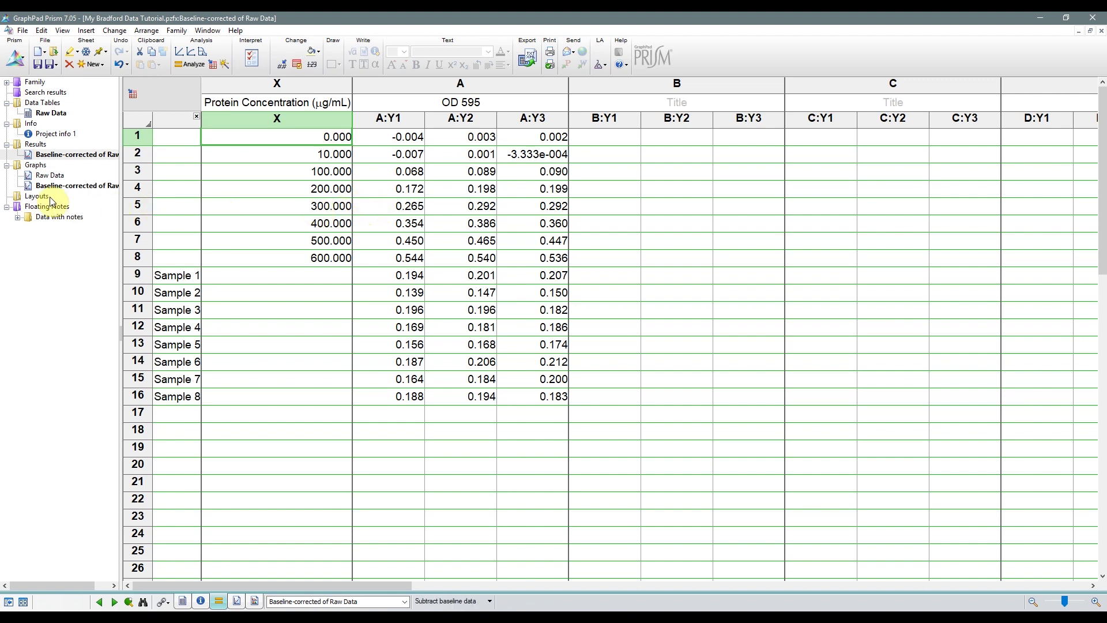
left_click(43, 178)
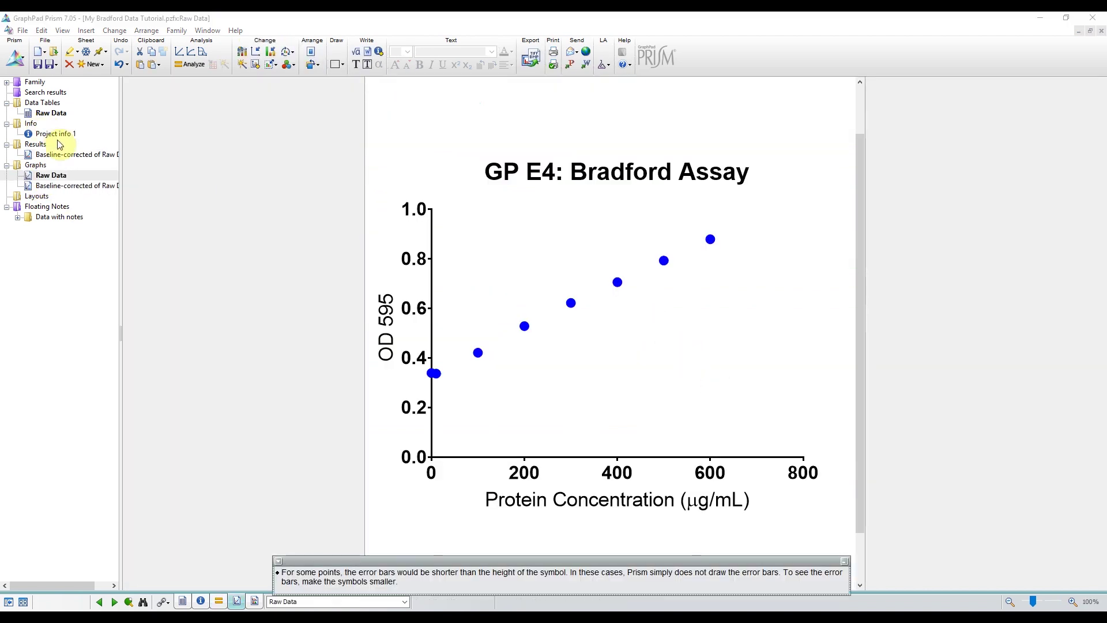
left_click(73, 187)
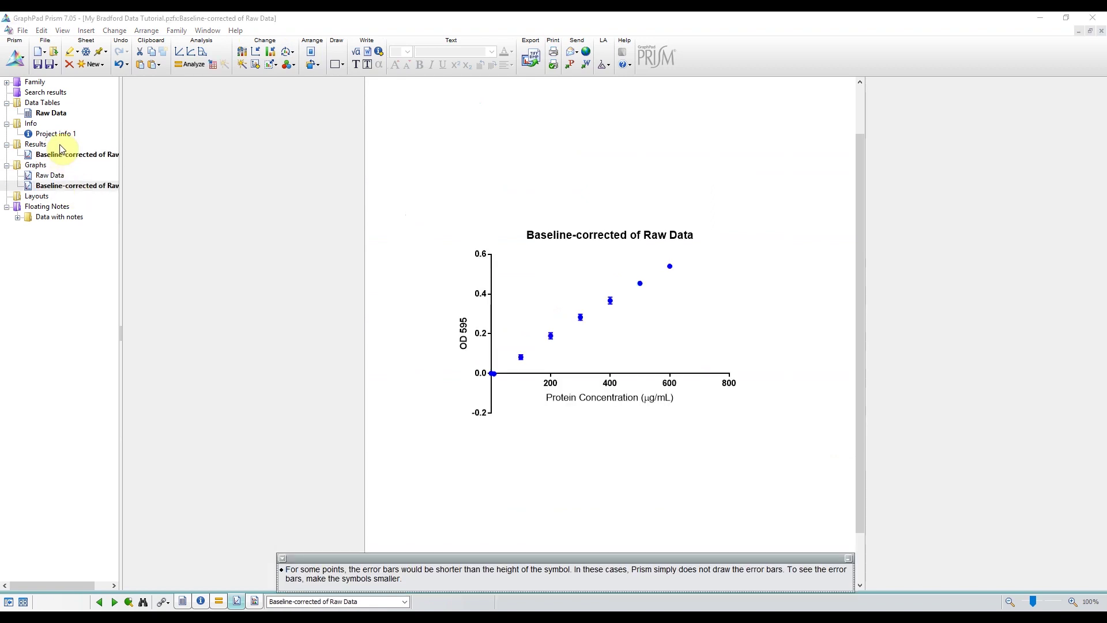
left_click(68, 156)
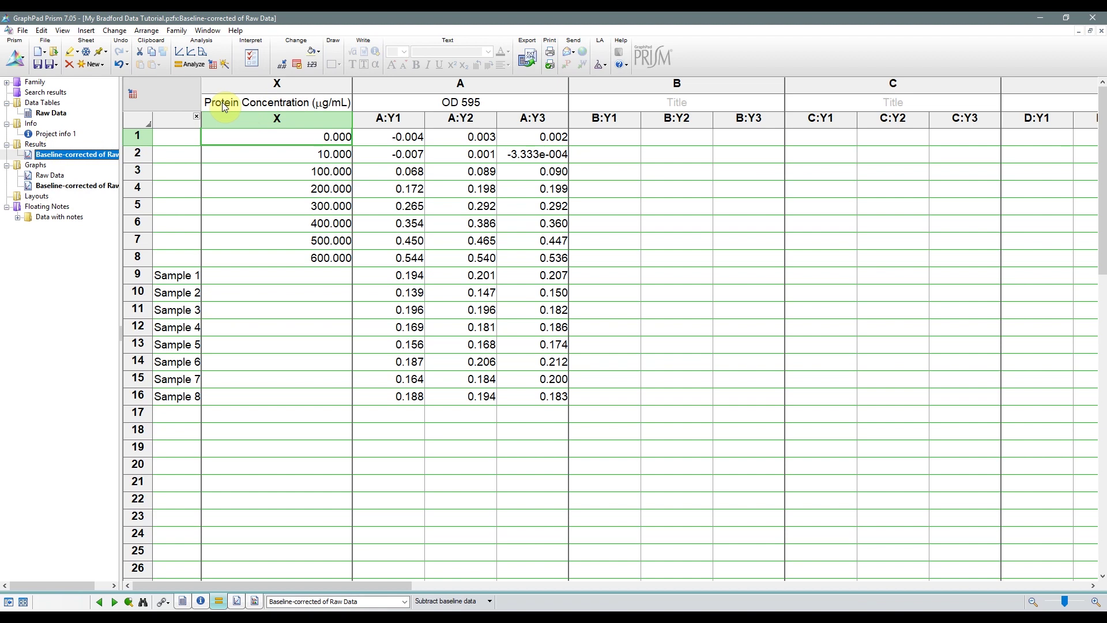
Interpolate Samples 1–8 from a Line fit of the baseline-corrected standards, giving 161.224–222.721 µg/mL
left_click(192, 64)
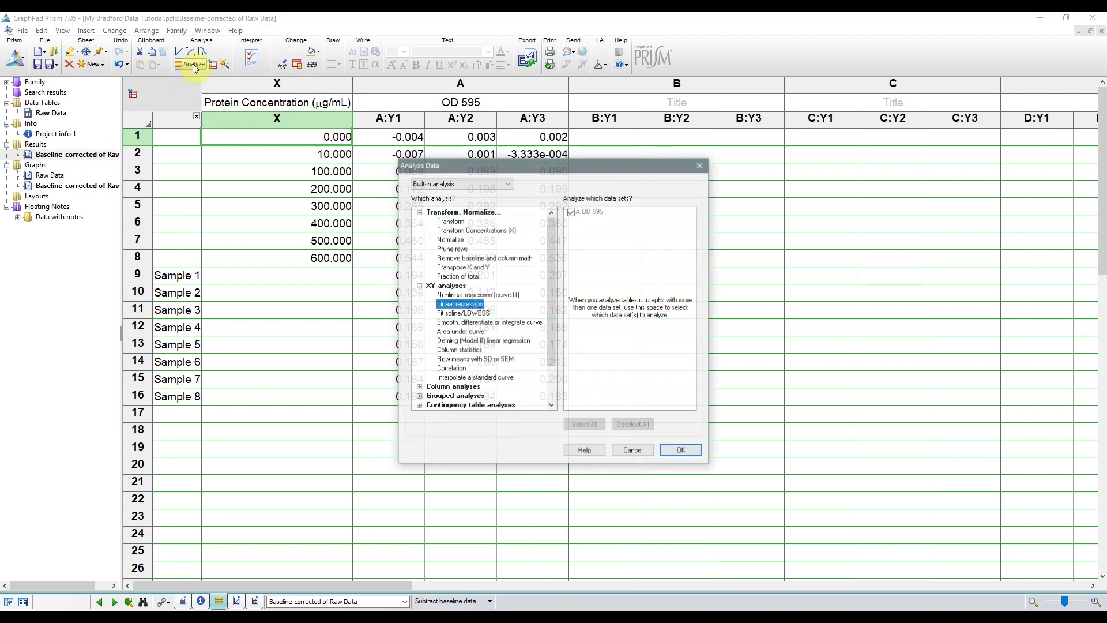
left_click(465, 378)
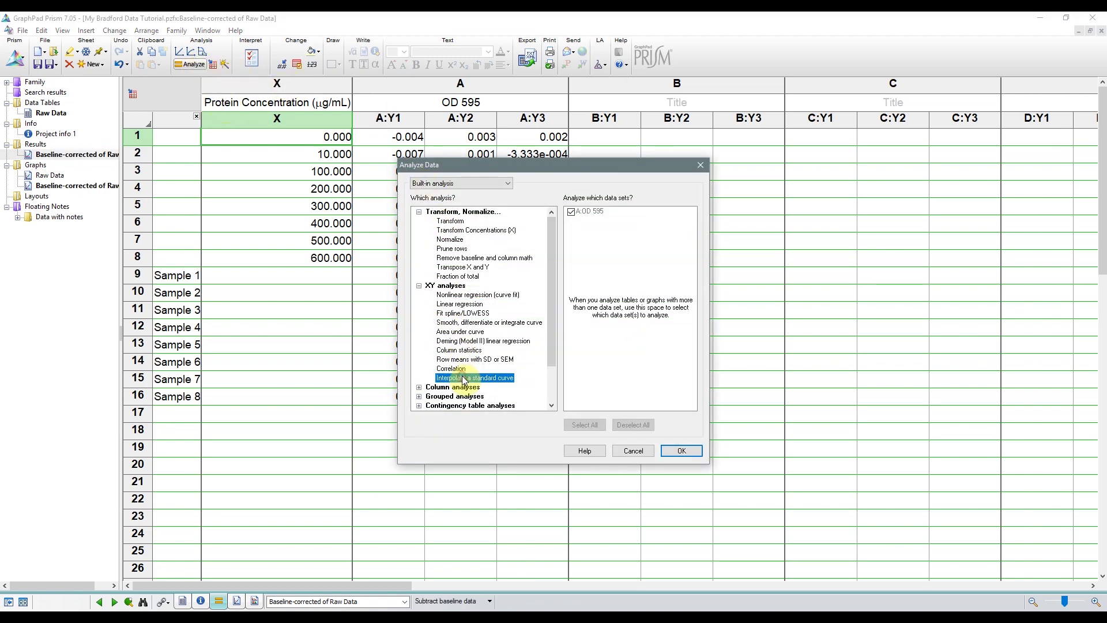
left_click(682, 451)
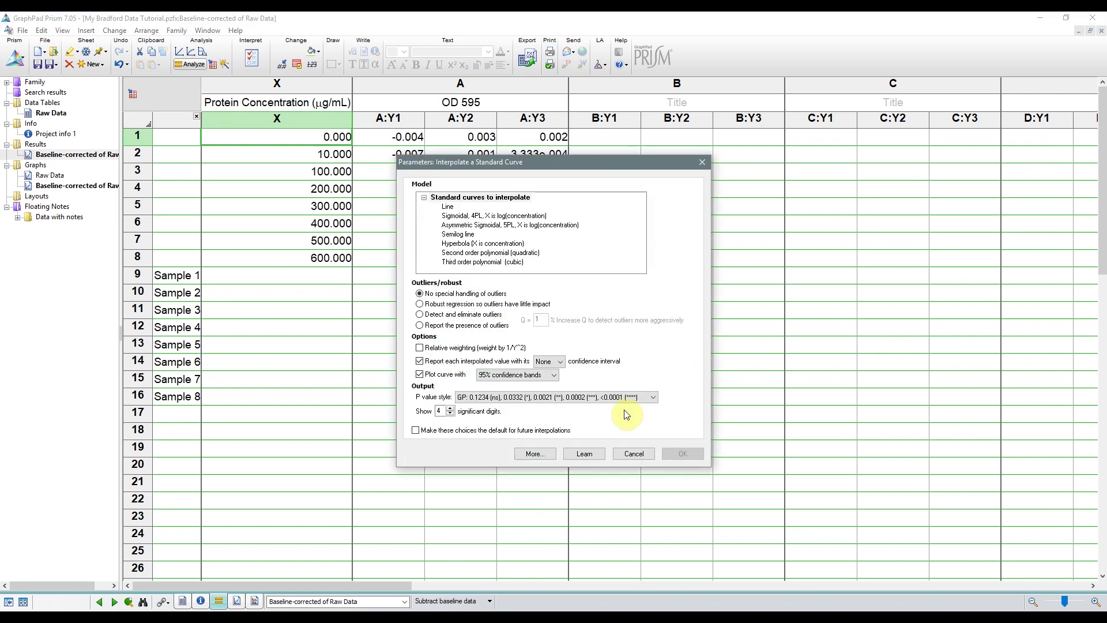
left_click(448, 207)
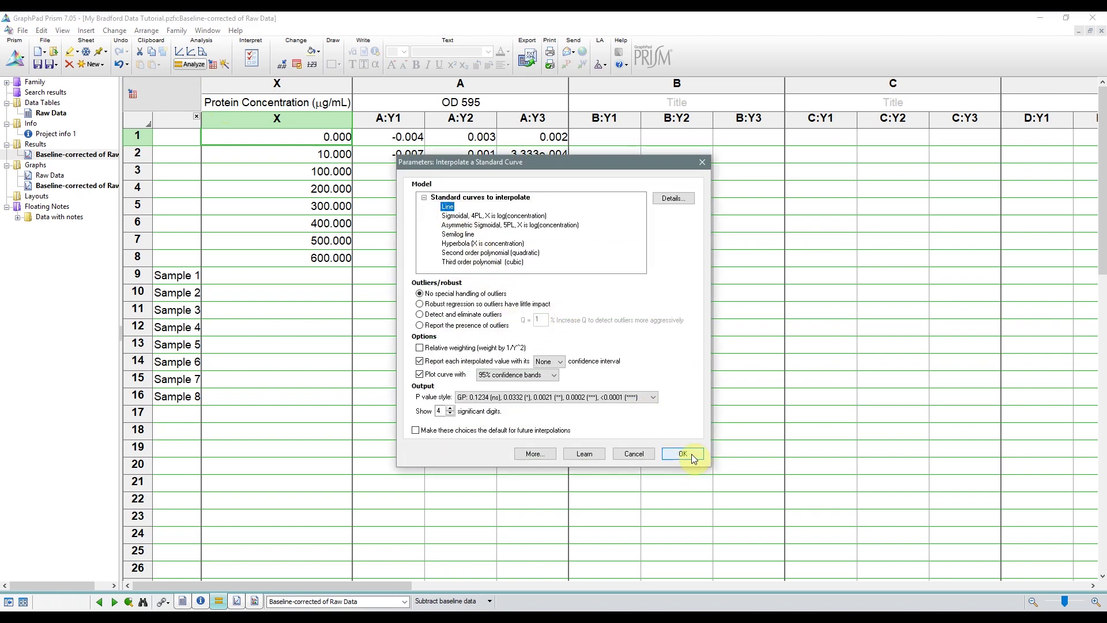
left_click(686, 454)
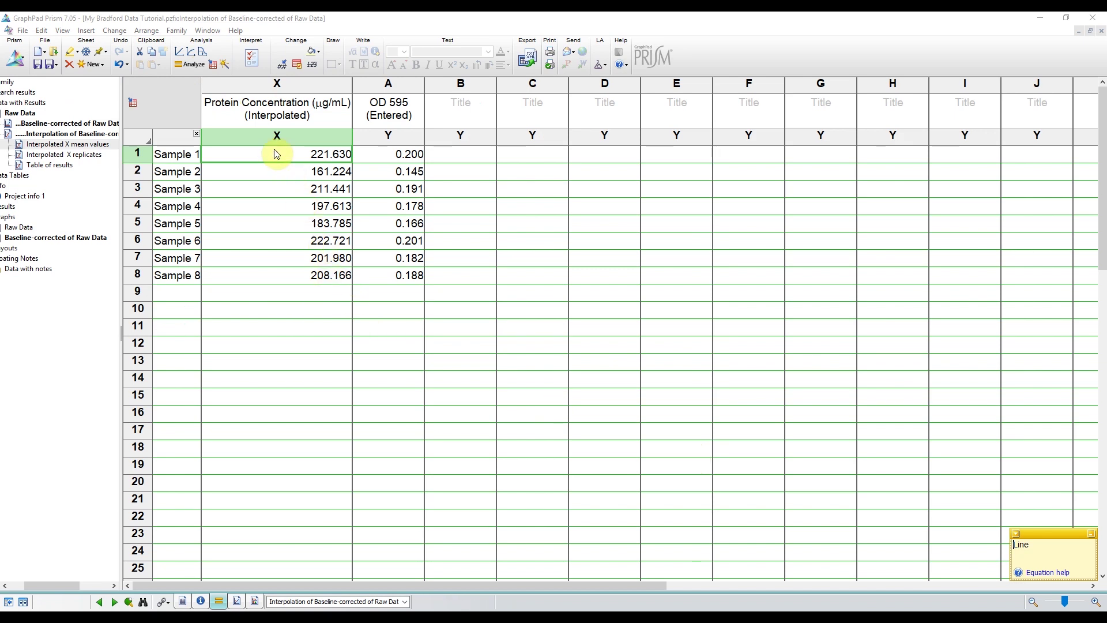
left_click_drag(122, 152, 213, 153)
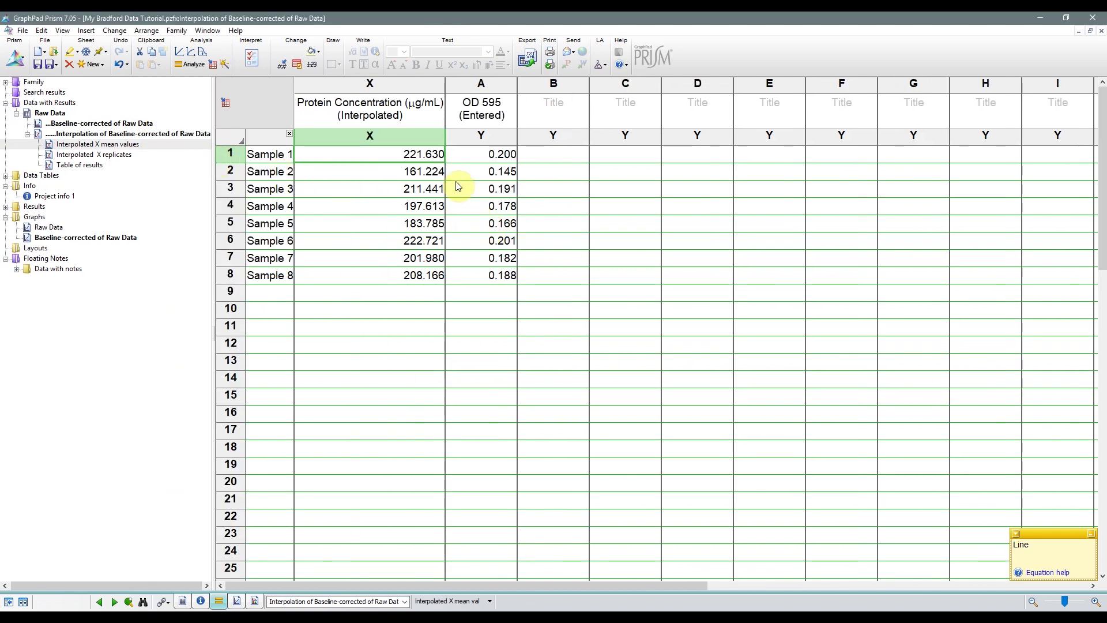
Set up Transform Concentrations (X) with Change units on, multiplying concentrations by a constant of 6
left_click(190, 64)
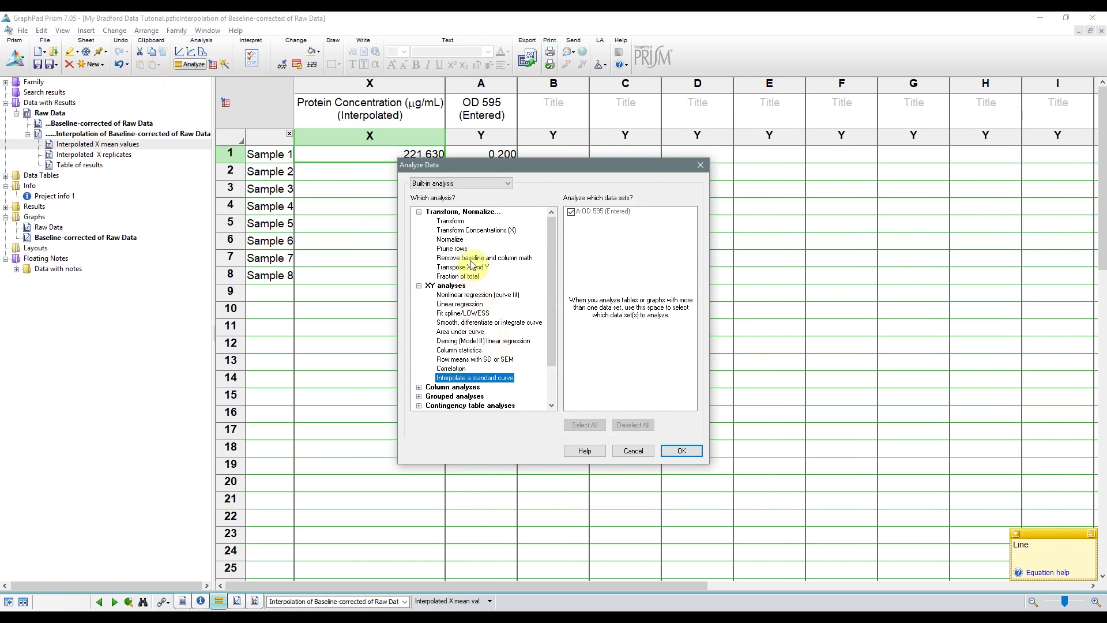
left_click(463, 231)
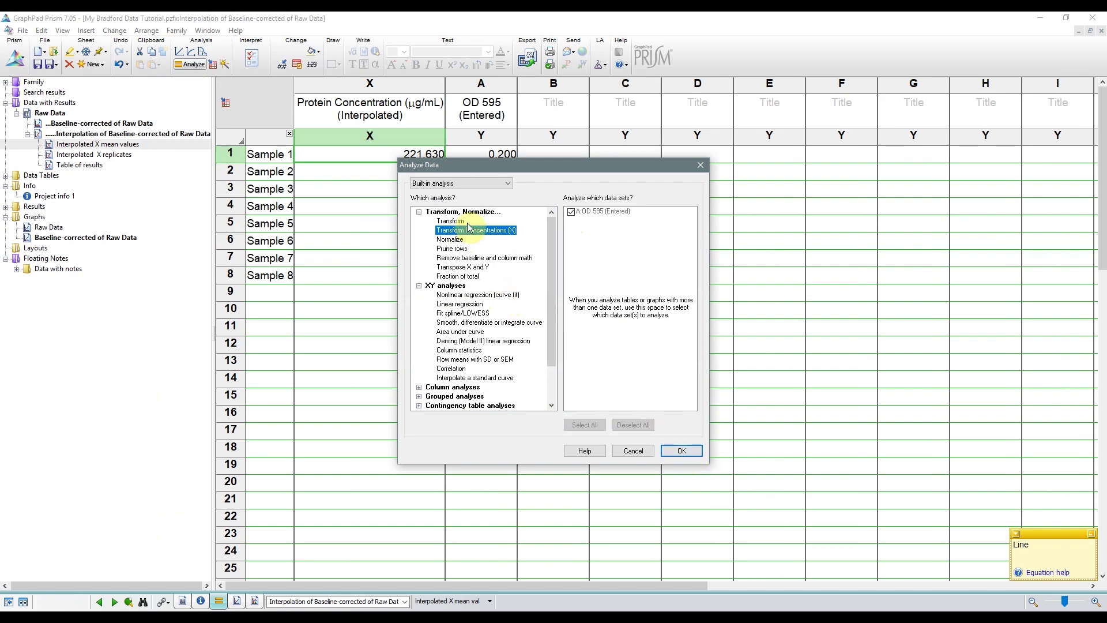
left_click(682, 450)
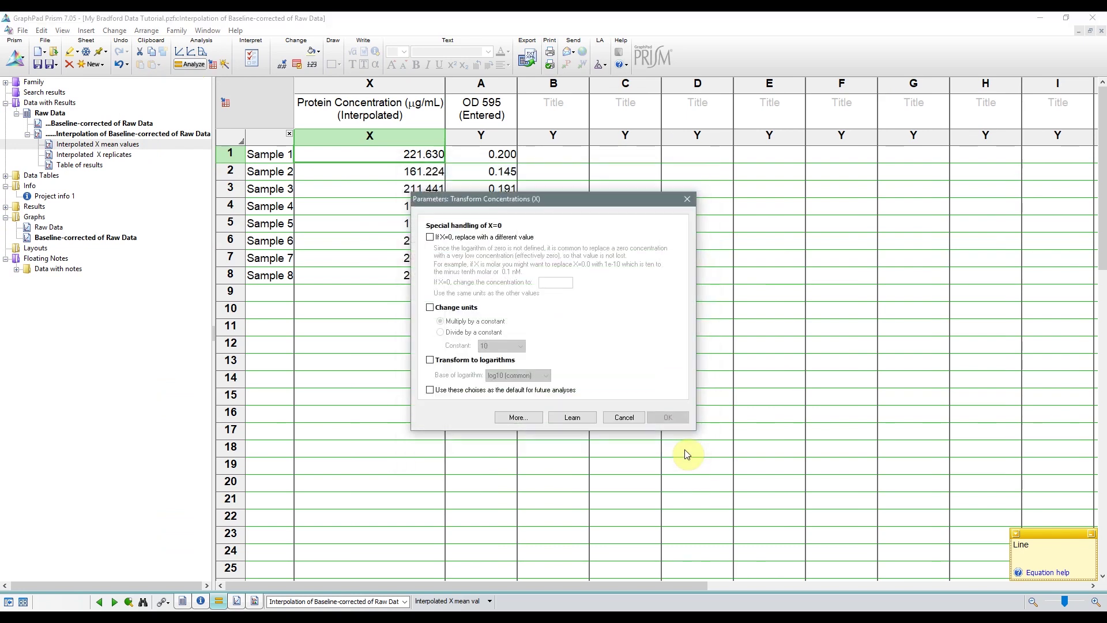
left_click(430, 307)
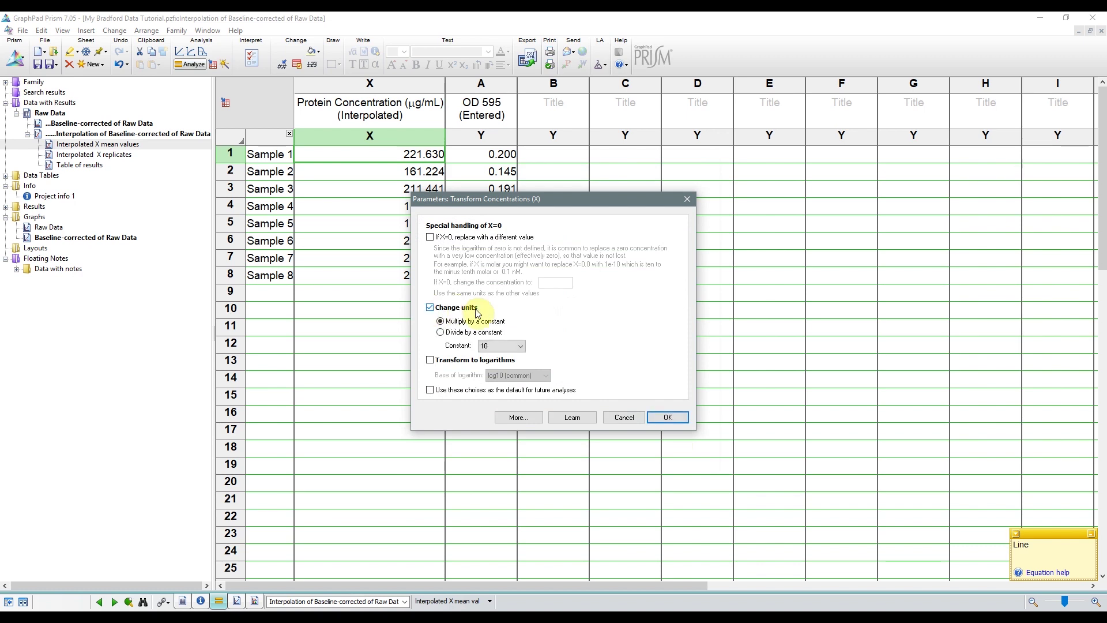
left_click(489, 348)
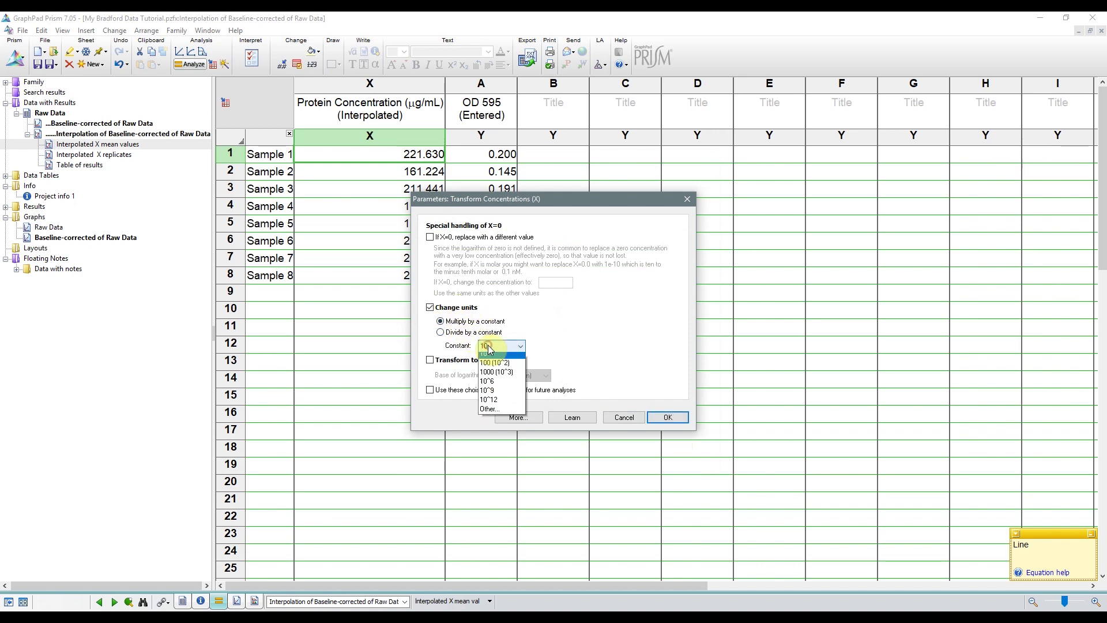
left_click(500, 415)
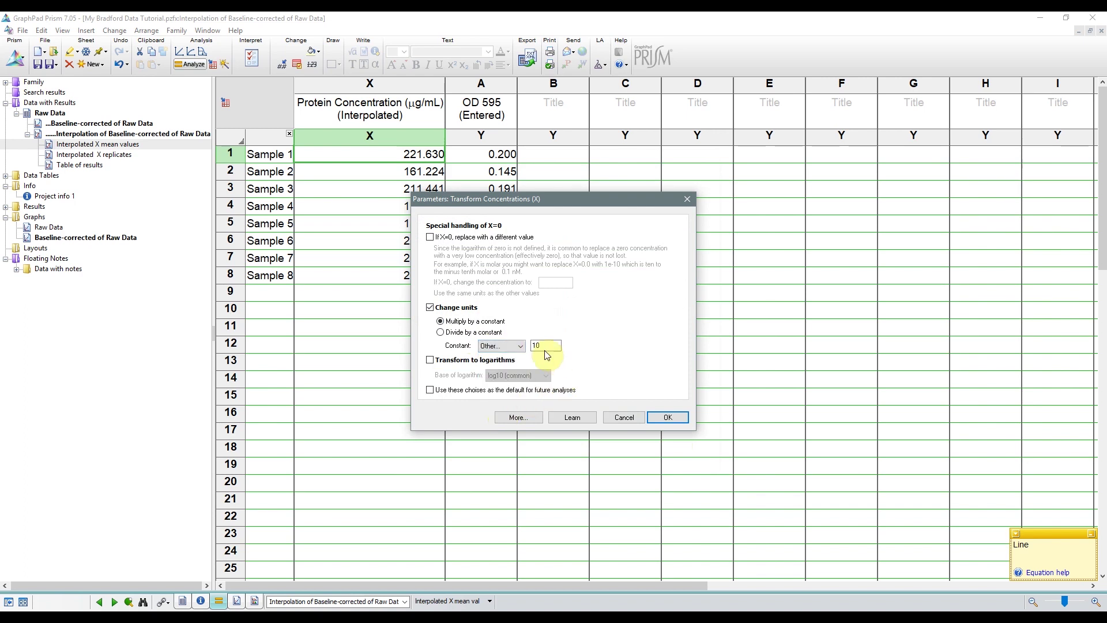
double_click(535, 346)
type("6")
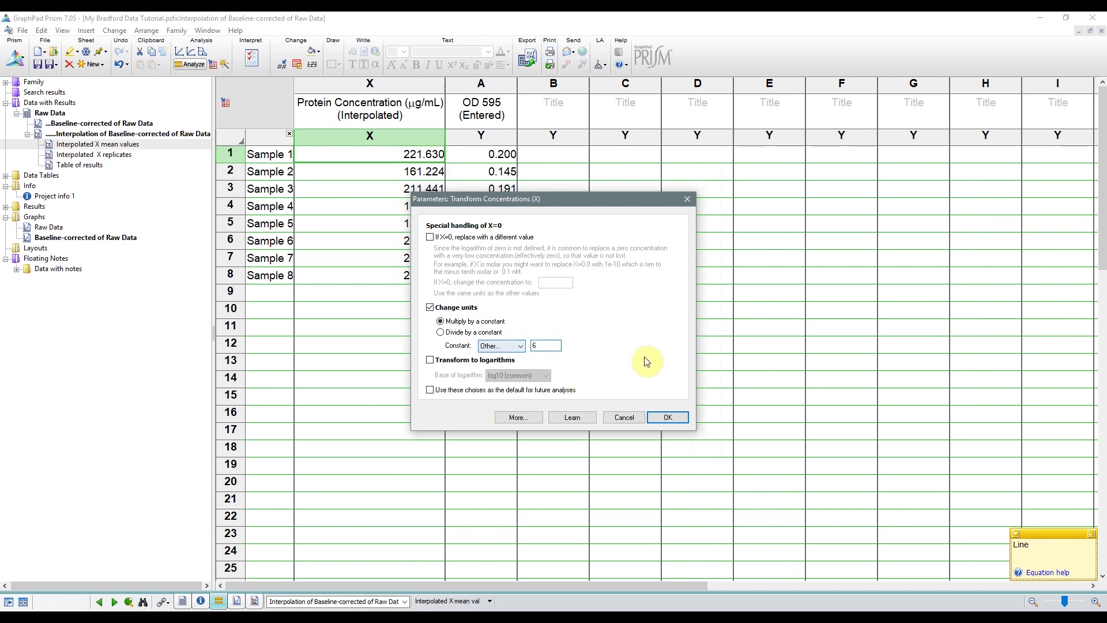
left_click(665, 416)
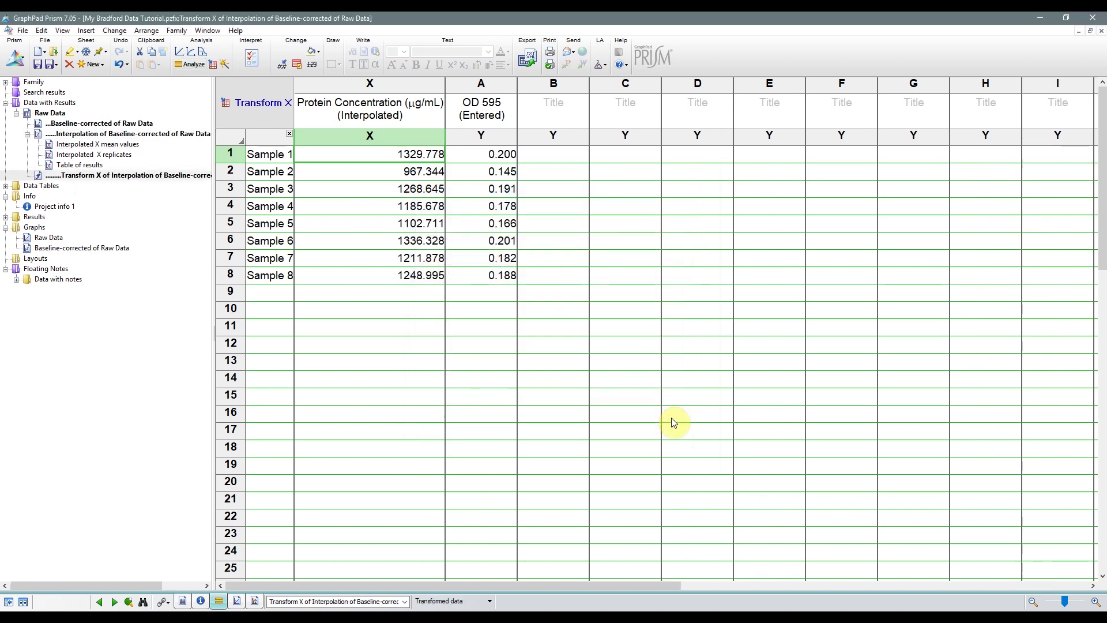
left_click_drag(377, 155, 392, 275)
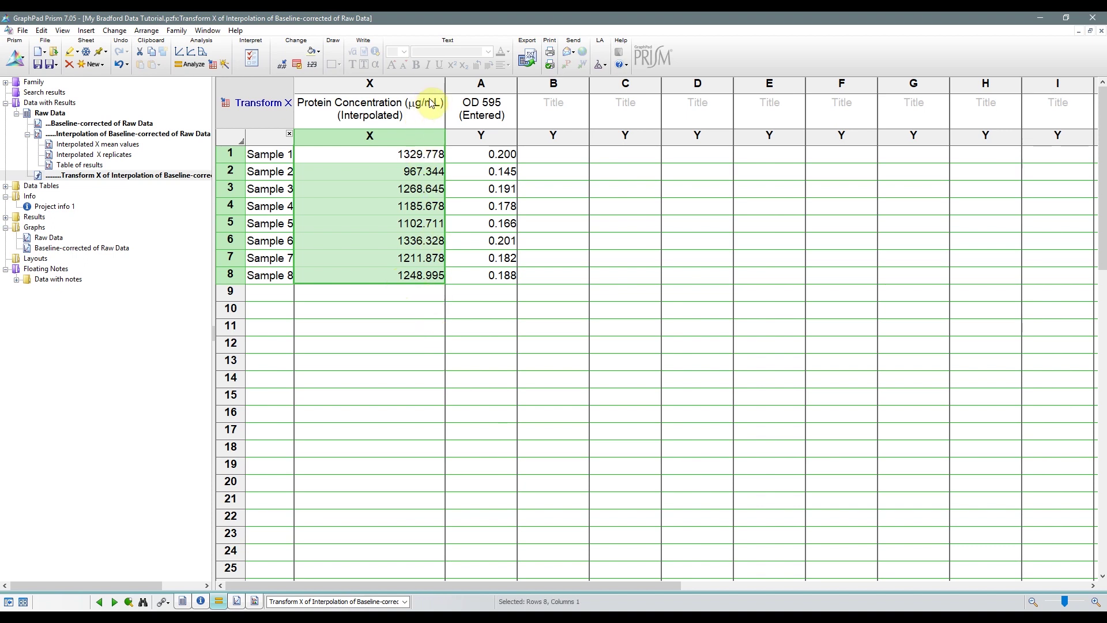
left_click(421, 275)
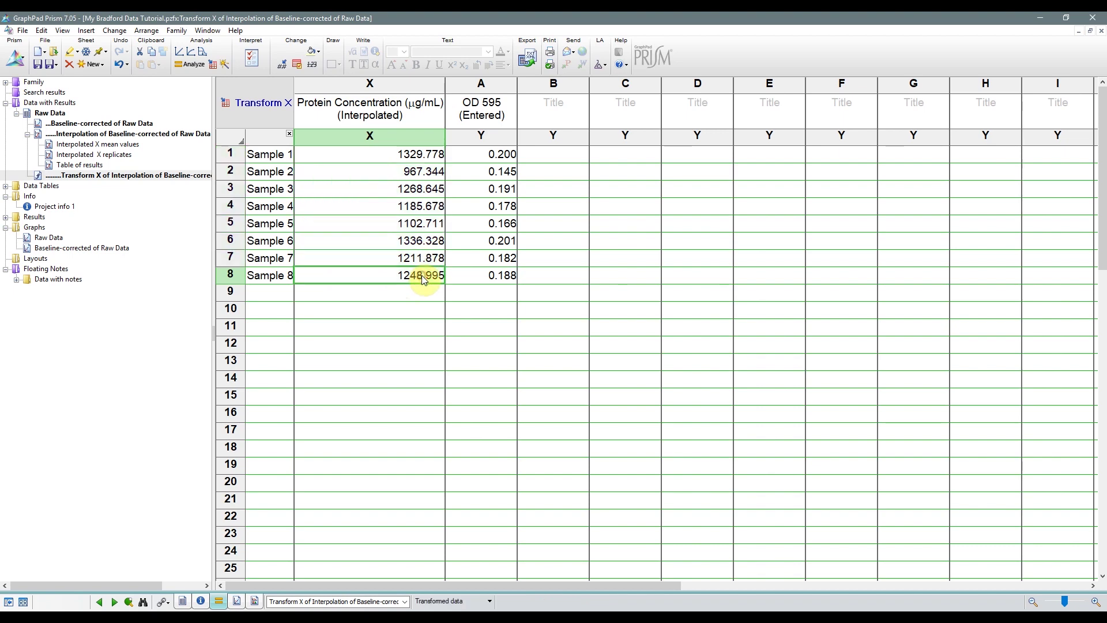